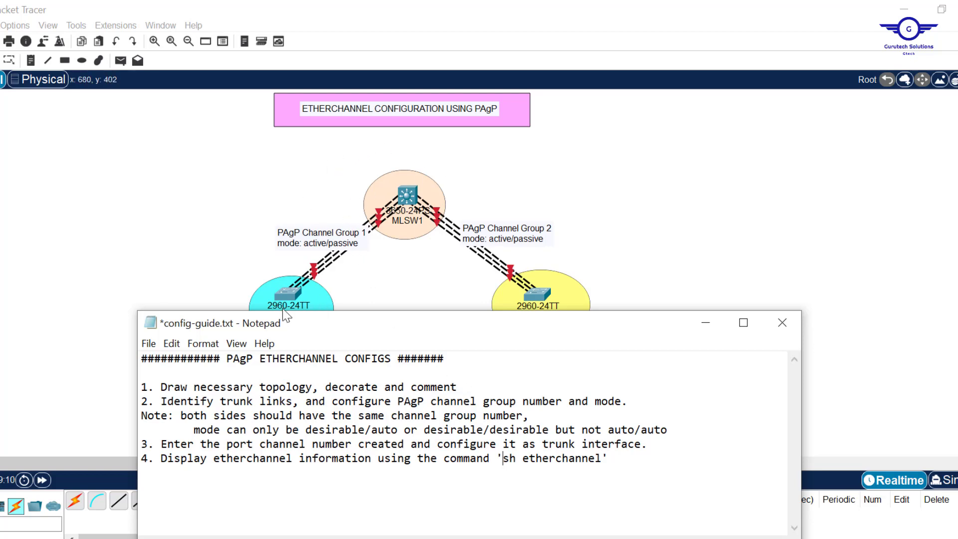
# Place a 3650-24PS multilayer switch in the empty area between the two 2960 switches, and delete it again.
pyautogui.click(628, 214)
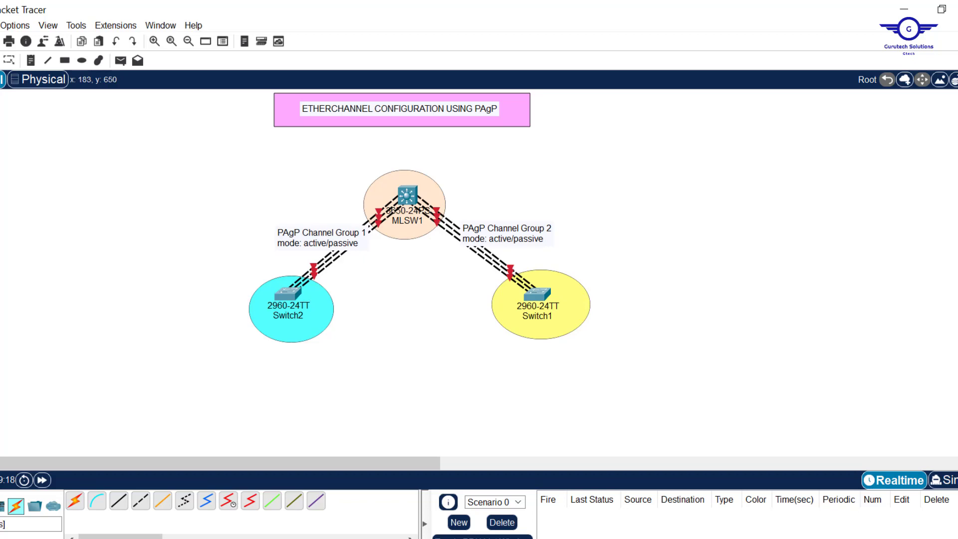
pyautogui.click(1, 507)
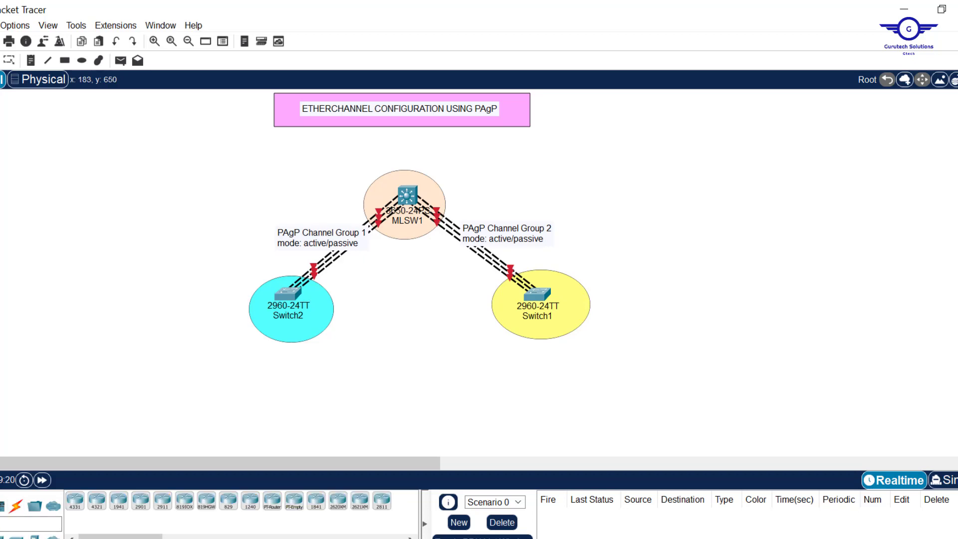
pyautogui.click(0, 538)
pyautogui.moveTo(163, 501); pyautogui.dragTo(403, 336)
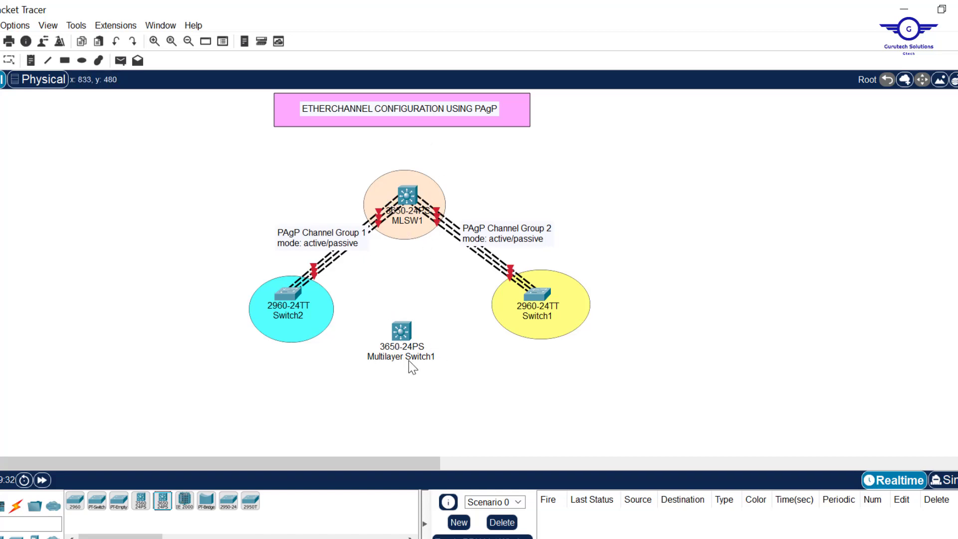
pyautogui.moveTo(365, 315); pyautogui.dragTo(437, 383)
pyautogui.press('Delete')
pyautogui.press('Return')
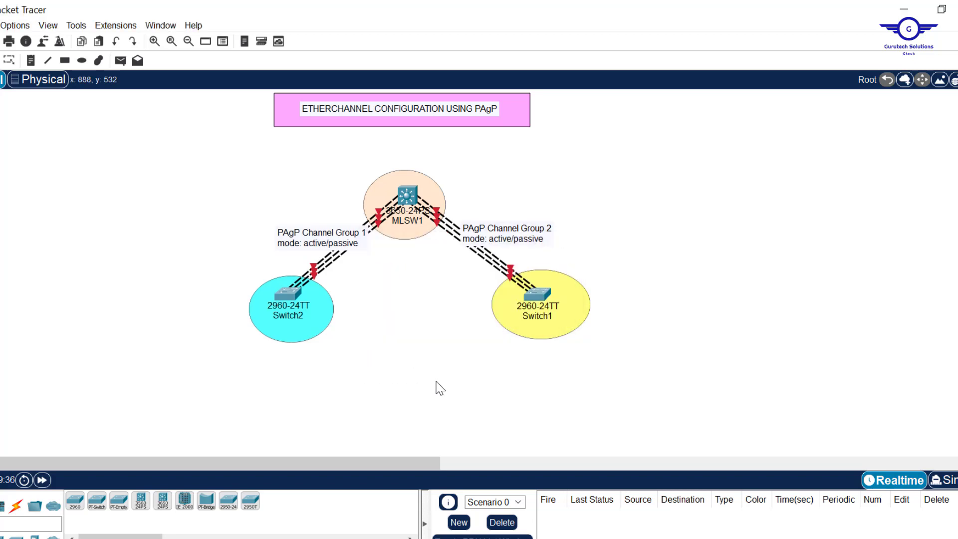
# Install an AC-POWER-SUPPLY module in the first empty power slot of the MLSW1 multilayer switch.
pyautogui.hotkey('alt', 'Tab')
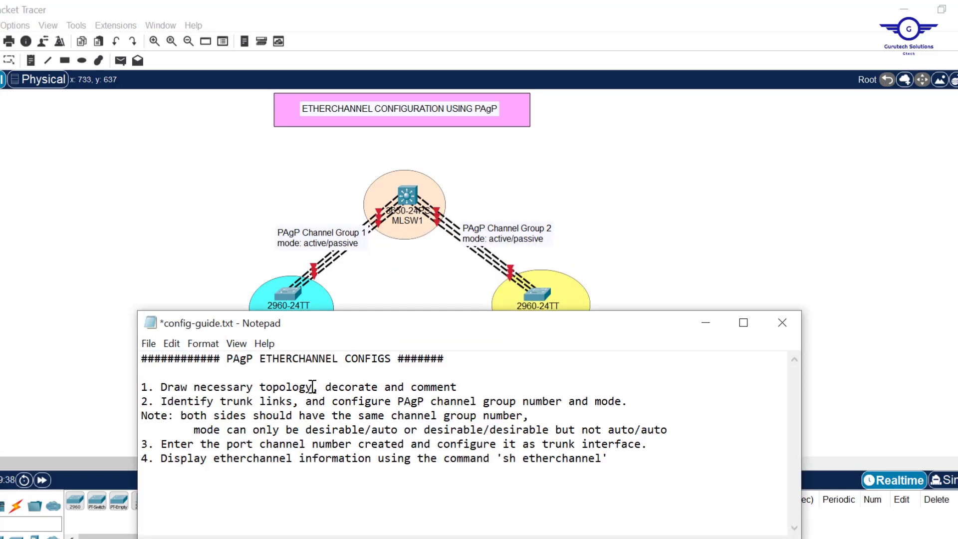
pyautogui.hotkey('alt', 'Tab')
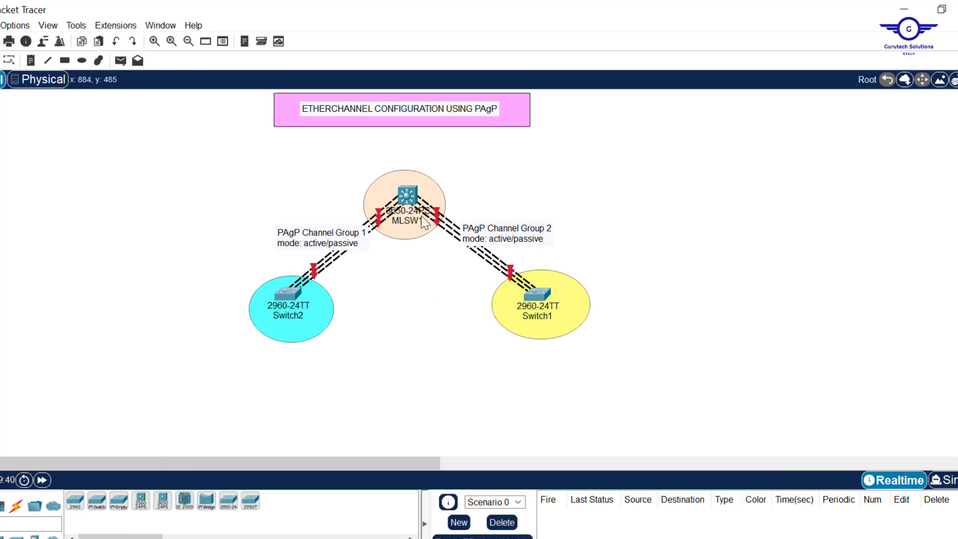
pyautogui.click(406, 194)
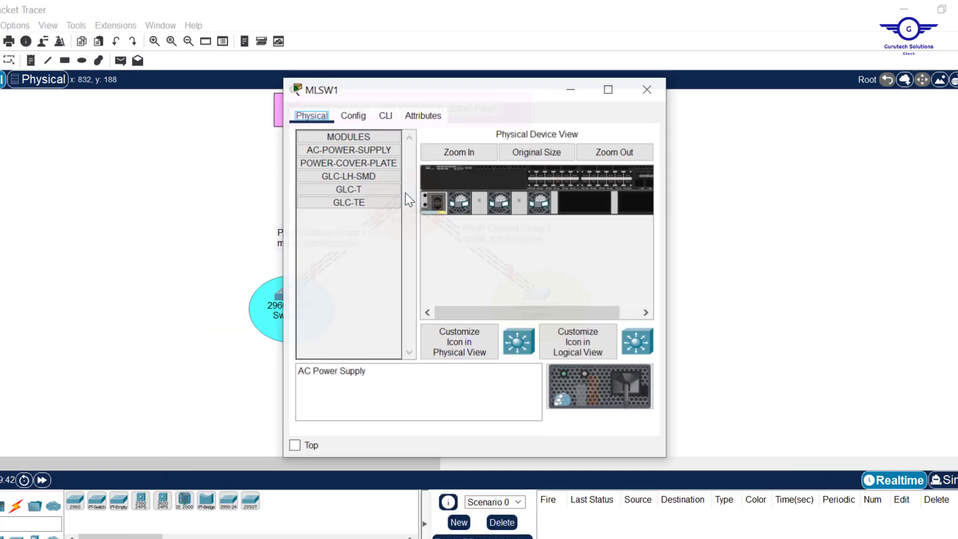
pyautogui.click(648, 91)
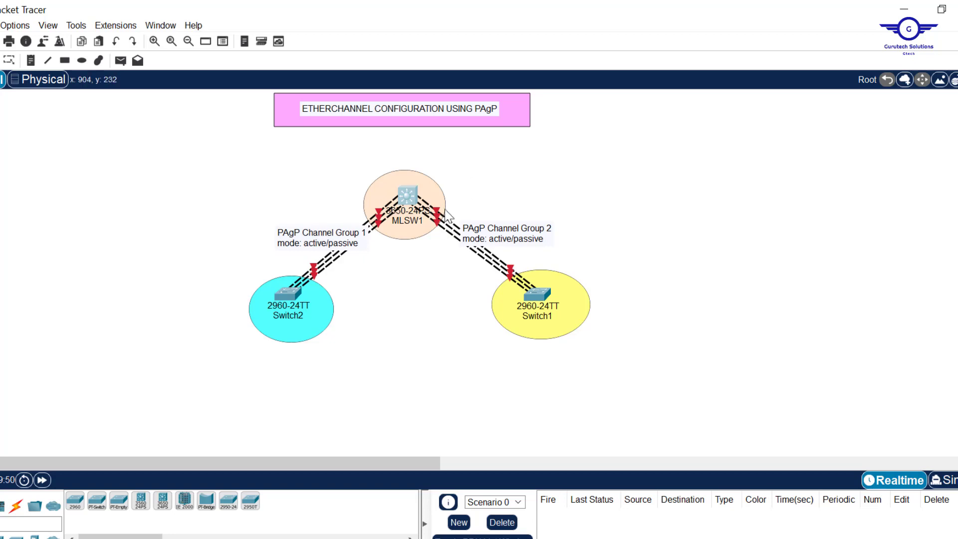
pyautogui.click(411, 190)
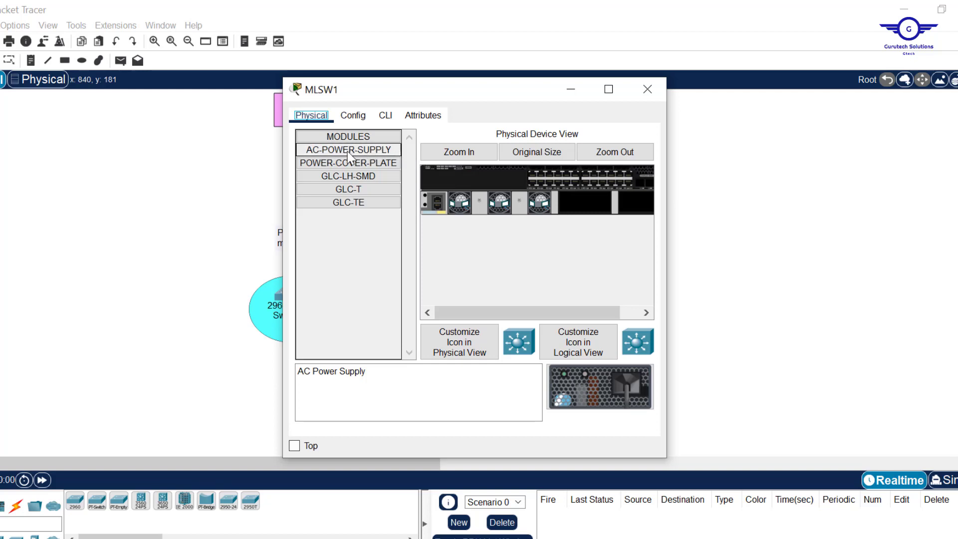
pyautogui.moveTo(348, 154); pyautogui.dragTo(588, 203)
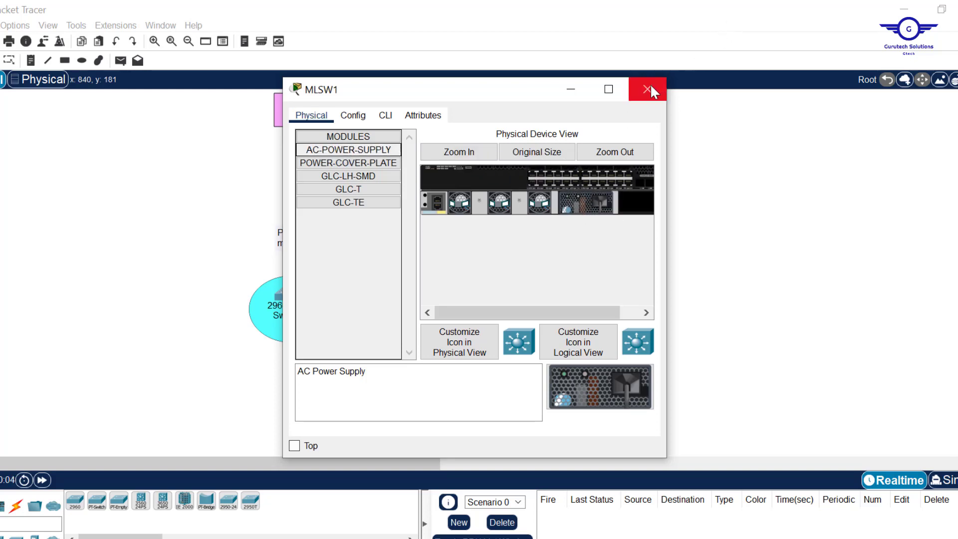
pyautogui.click(652, 89)
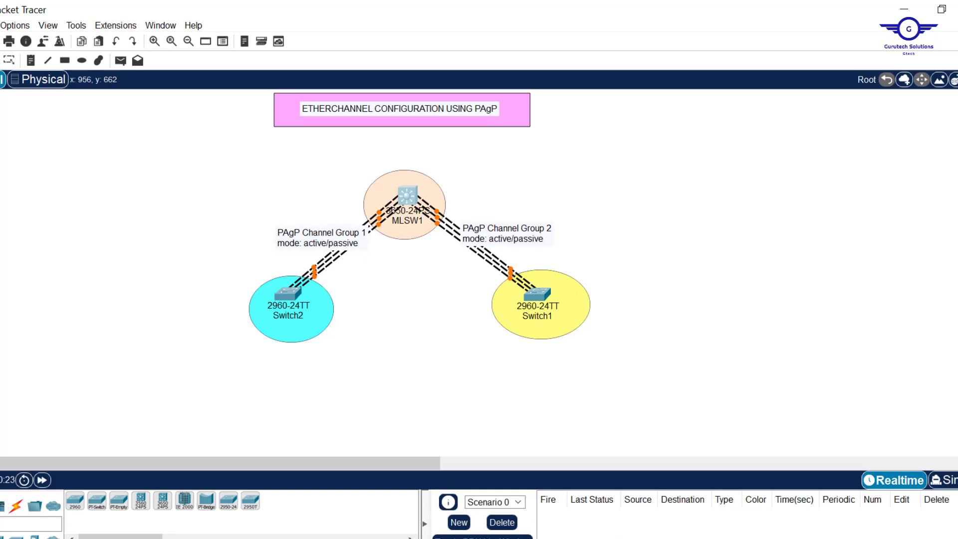
# Following step 2 of the configuration guide, change the PAgP Channel Group 1 label's mode to desirable/auto.
pyautogui.hotkey('alt', 'Tab')
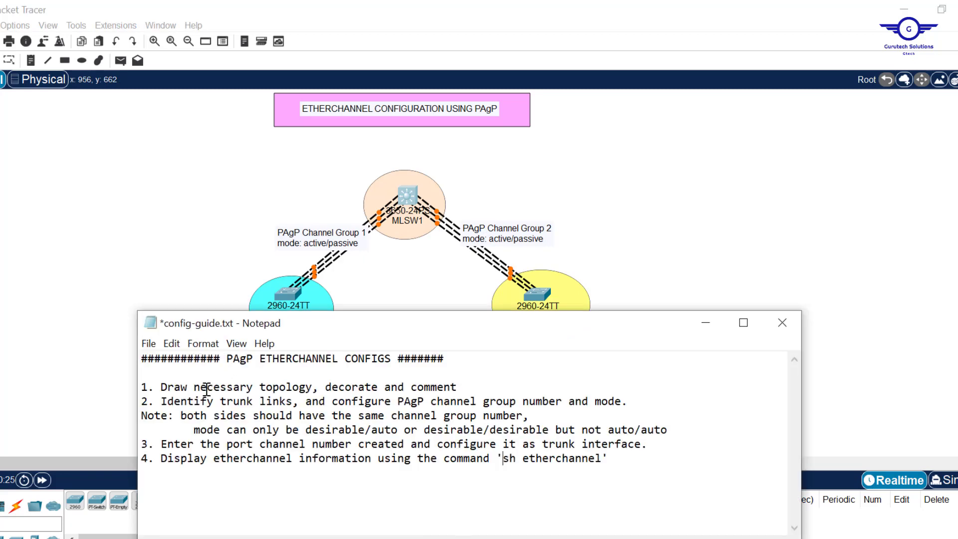
pyautogui.keyDown('shift'); pyautogui.click(291, 402); pyautogui.keyUp('shift')
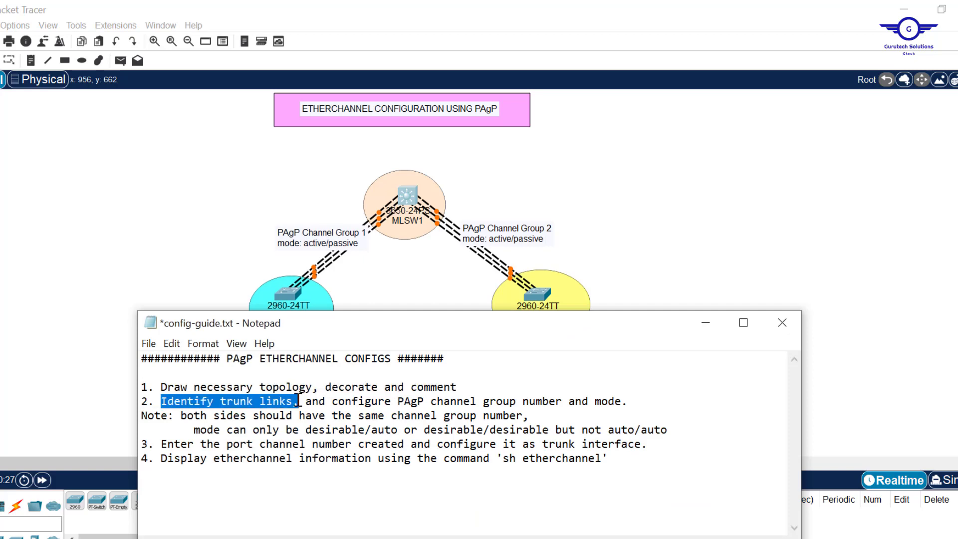
pyautogui.moveTo(332, 401); pyautogui.dragTo(628, 401)
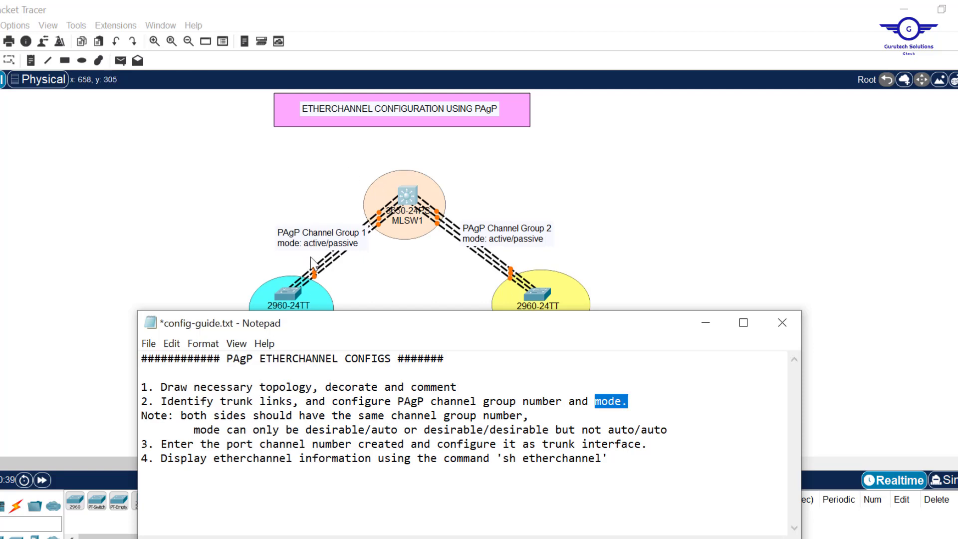
pyautogui.click(327, 244)
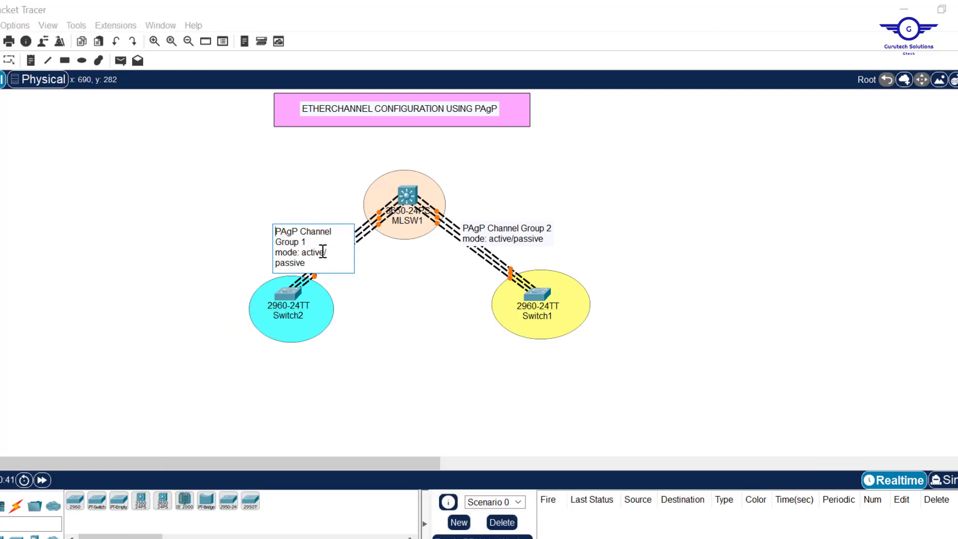
pyautogui.moveTo(325, 251); pyautogui.dragTo(305, 252)
pyautogui.write('desira')
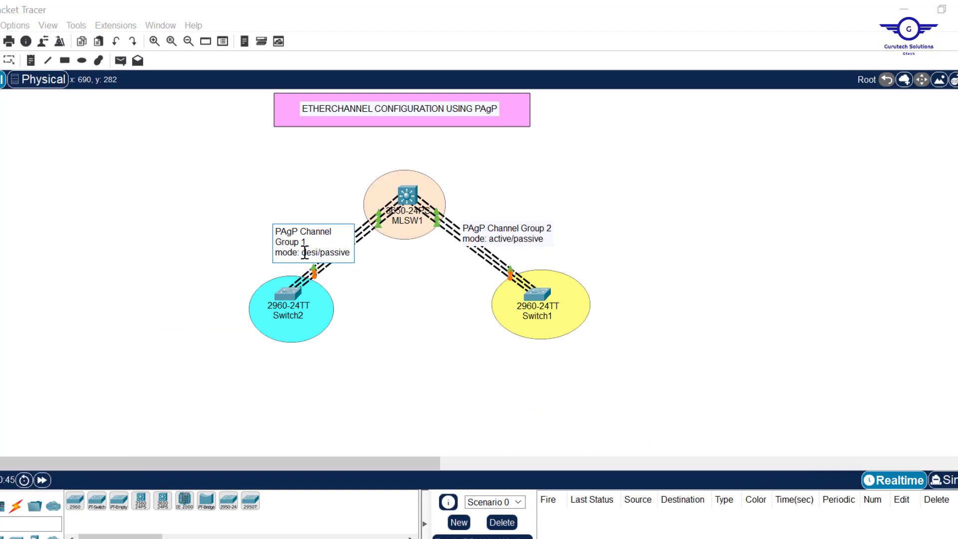
pyautogui.write('ble')
pyautogui.moveTo(306, 263); pyautogui.dragTo(274, 262)
pyautogui.write('auto')
# Change the mode in the PAgP Channel Group 2 label to auto/desirable.
pyautogui.doubleClick(519, 243)
pyautogui.moveTo(492, 260); pyautogui.dragTo(494, 251)
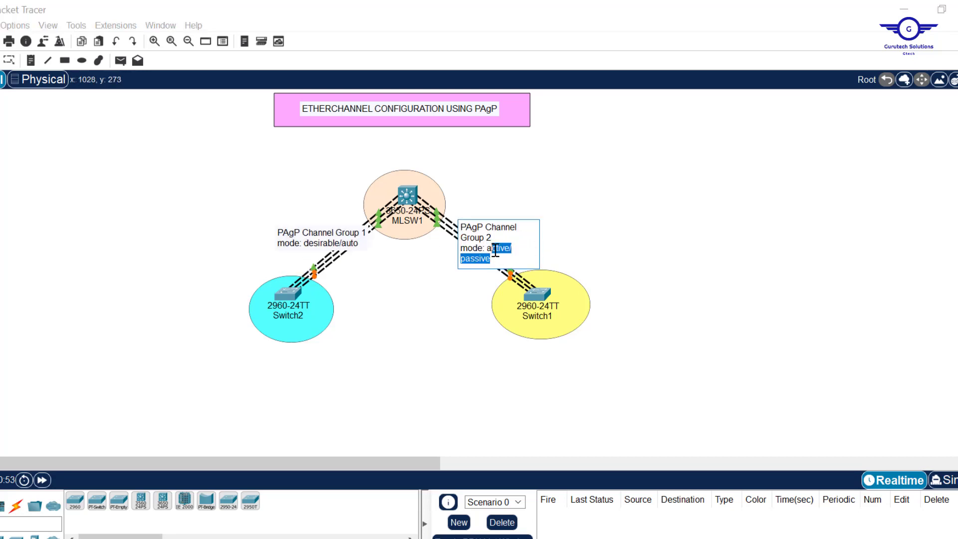
pyautogui.write('uto/desirable')
pyautogui.click(710, 229)
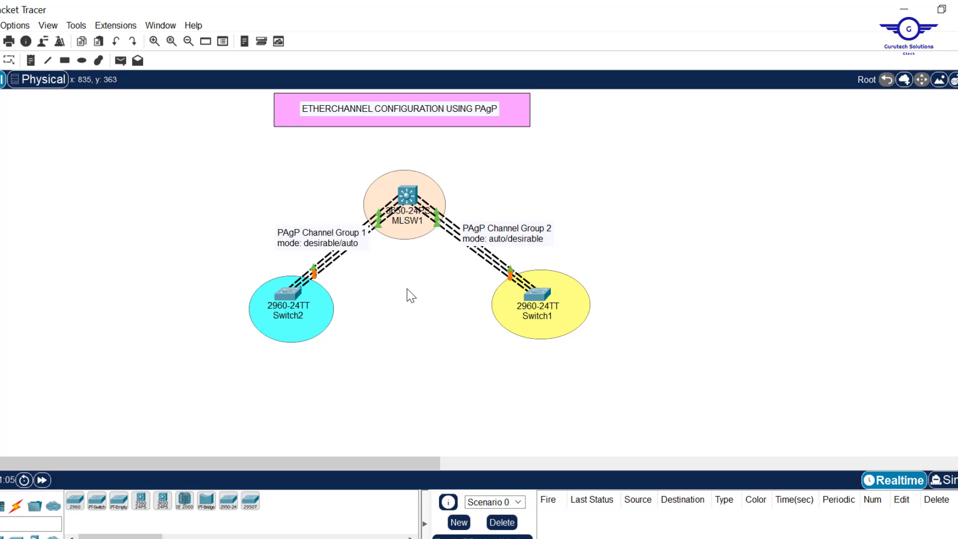
# Review the guide's channel group and mode rules, and examine the ports on the trunk links between Switch2 and MLSW1.
pyautogui.hotkey('alt', 'Tab')
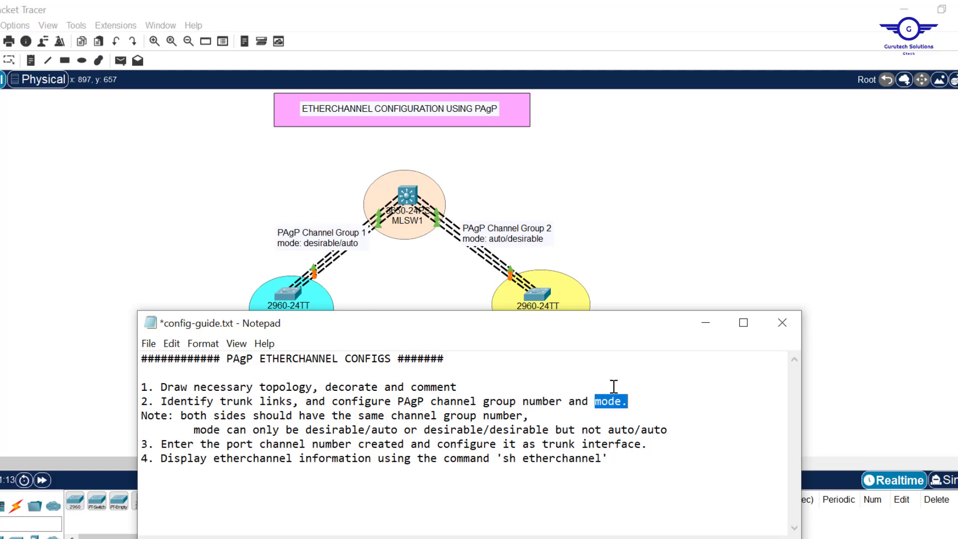
pyautogui.click(660, 252)
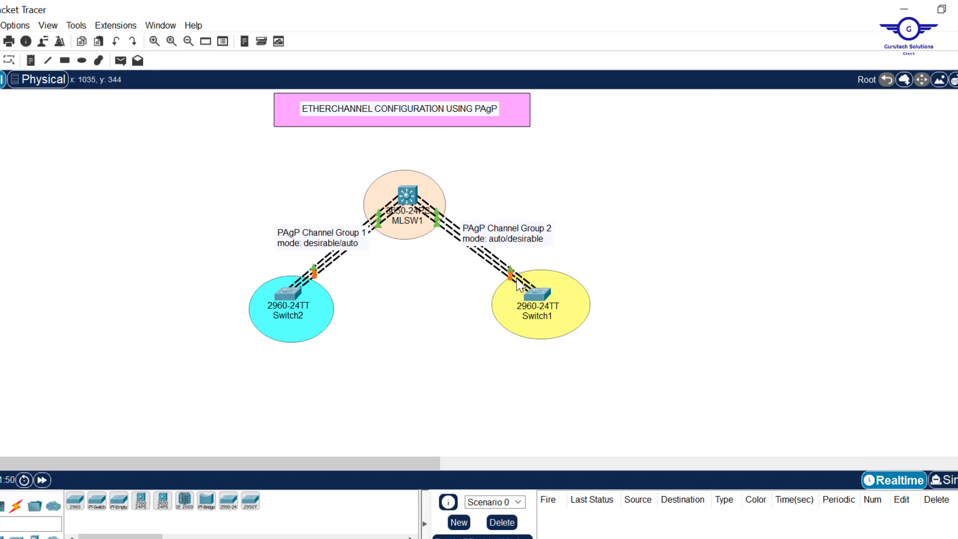
pyautogui.moveTo(518, 282)
pyautogui.moveTo(296, 252); pyautogui.dragTo(317, 274)
pyautogui.hotkey('alt', 'Tab')
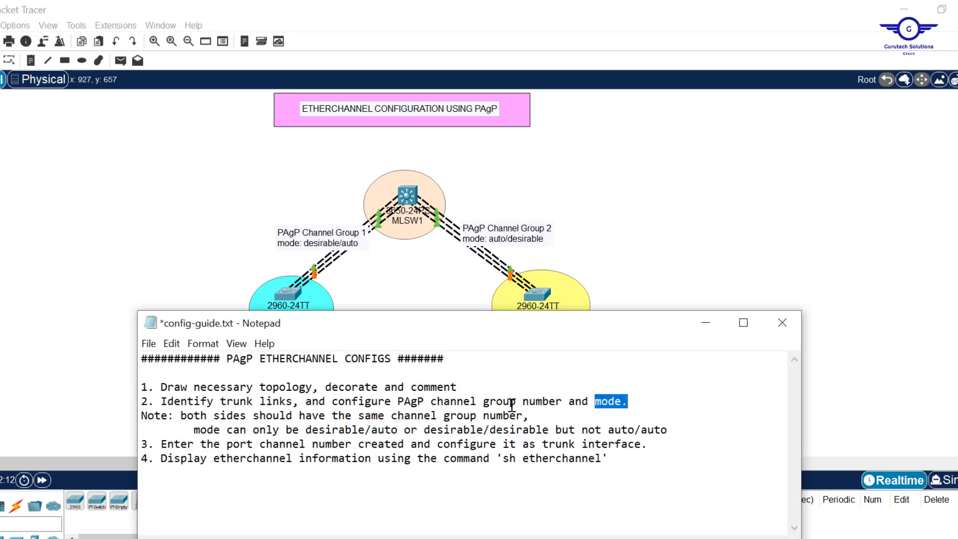
pyautogui.click(420, 270)
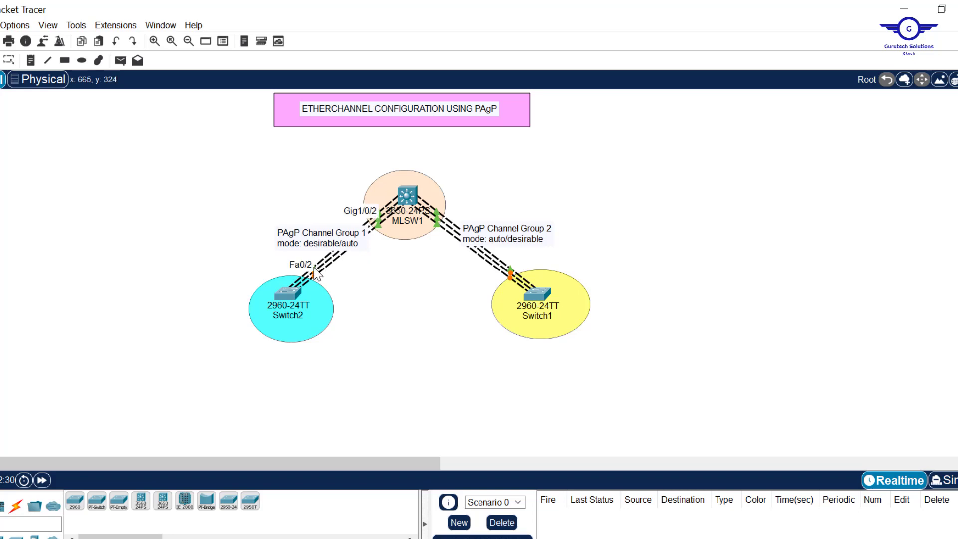
# Open the command line of Switch2 and bring the configuration guide up behind it.
pyautogui.click(292, 298)
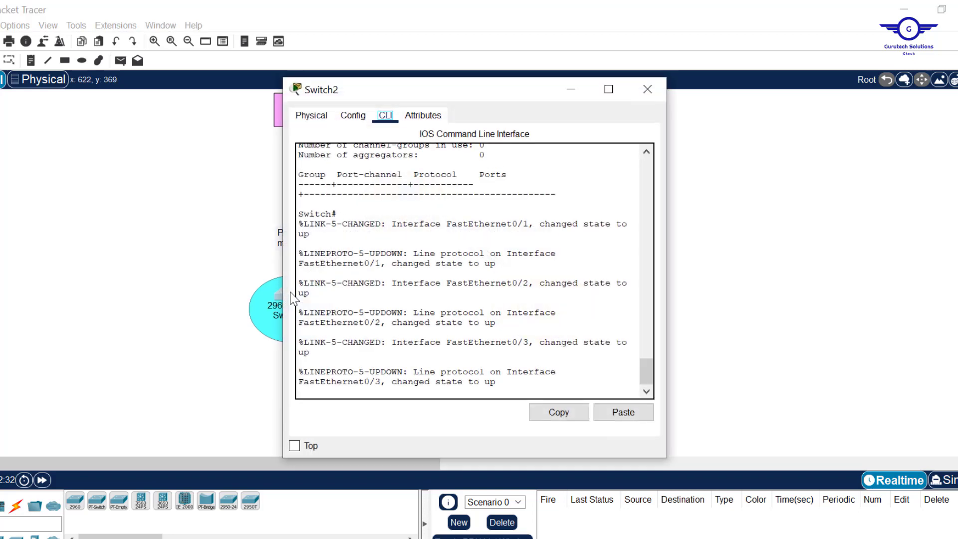
pyautogui.press('Return')
pyautogui.press('Return')
pyautogui.press('Return')
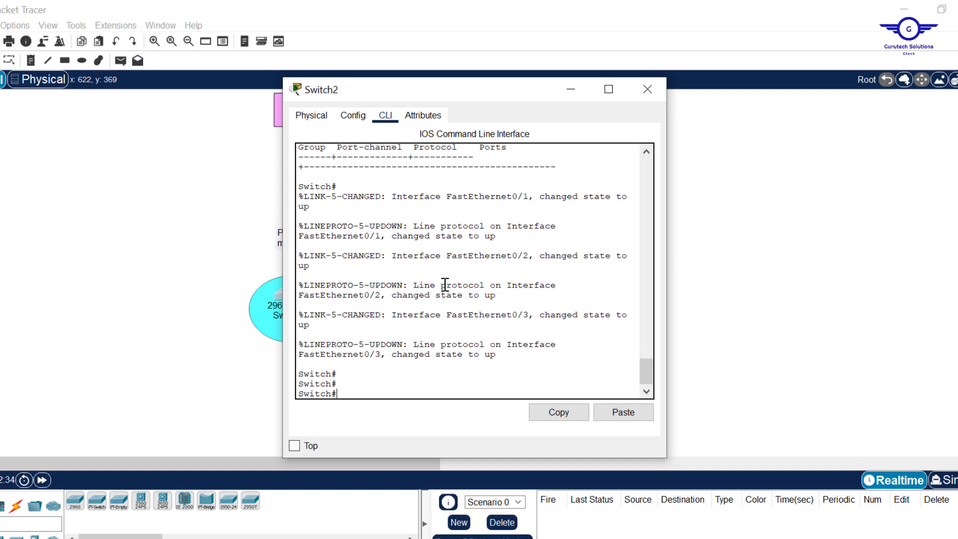
pyautogui.hotkey('alt', 'Tab')
pyautogui.click(537, 308)
pyautogui.click(387, 378)
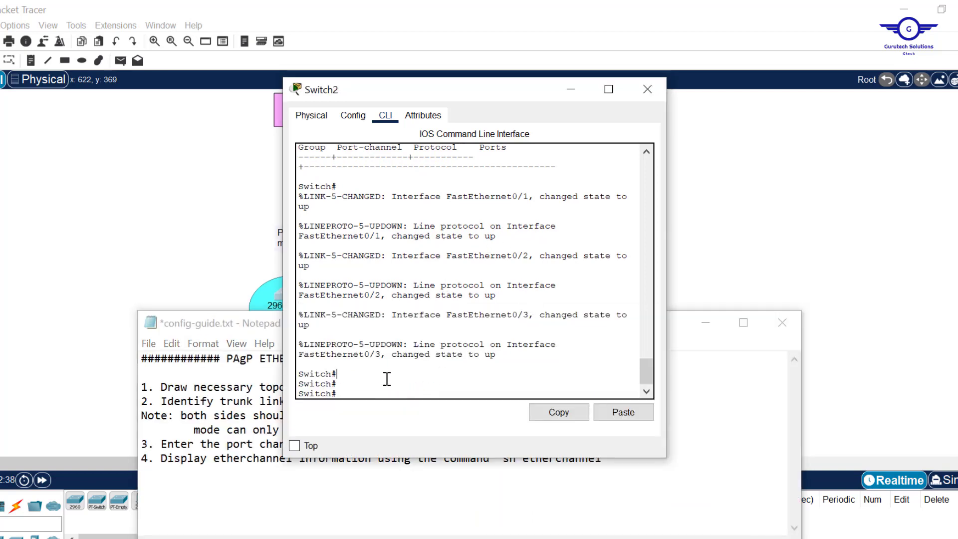
# Enter global configuration mode on Switch2 with the commands en and conf t.
pyautogui.write('en')
pyautogui.press('Return')
pyautogui.write('co')
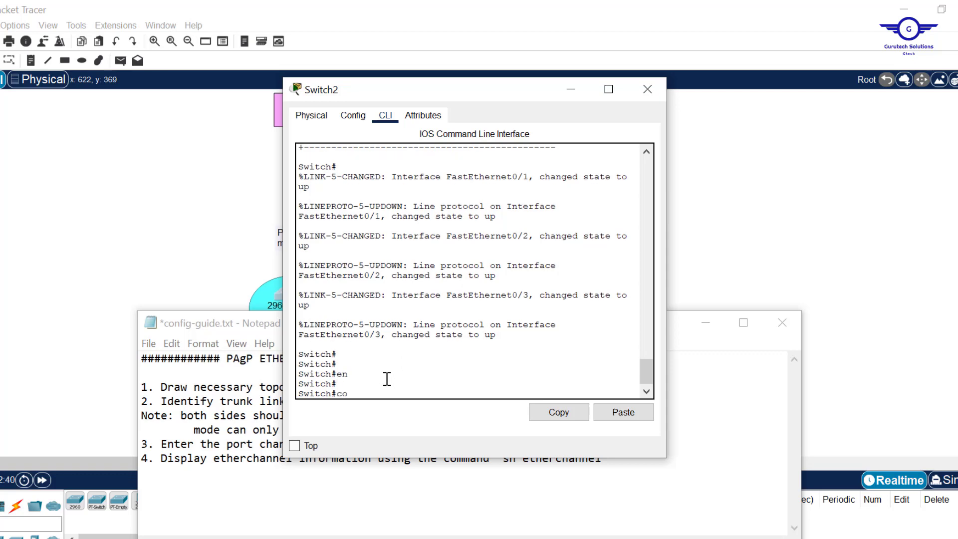
pyautogui.write('nf t')
pyautogui.press('Return')
pyautogui.press('Return')
pyautogui.press('Return')
pyautogui.press('Return')
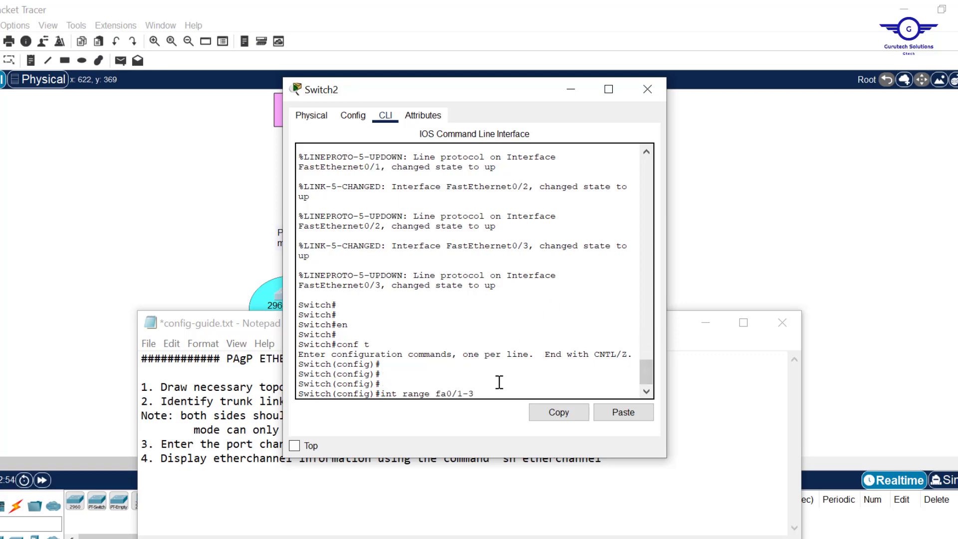
# Enter interface range configuration for ports fa0/1-3 on Switch2 with int range fa0/1-3.
pyautogui.press('Return')
pyautogui.press('Return')
pyautogui.press('Return')
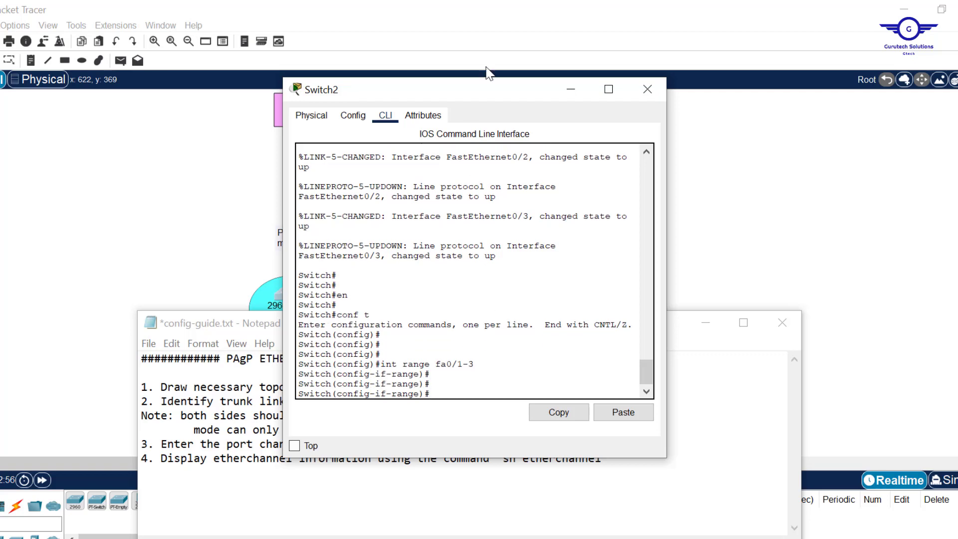
# Review the guide's channel group and mode rules against the PAgP Channel Group 1 label between Switch2 and MLSW1.
pyautogui.moveTo(478, 92); pyautogui.dragTo(457, 22)
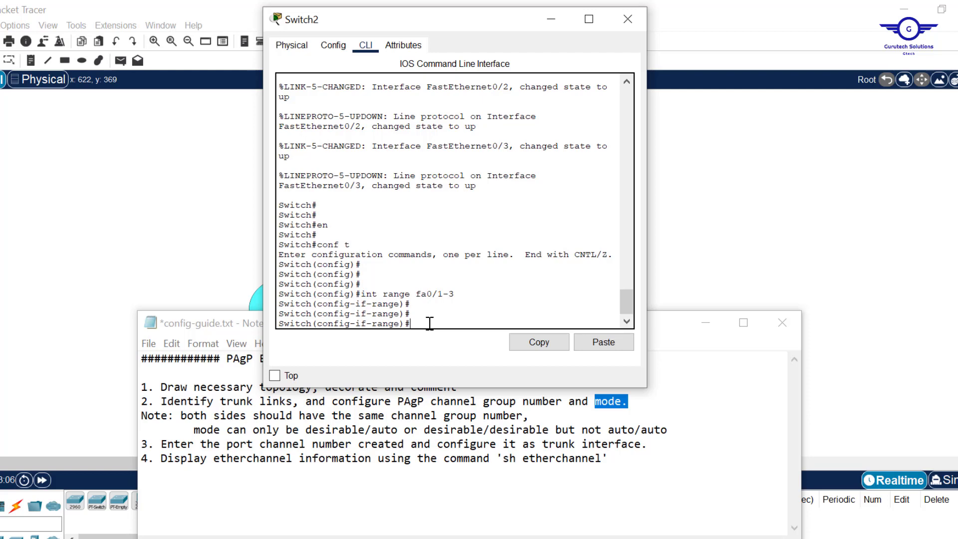
pyautogui.moveTo(466, 22); pyautogui.dragTo(432, 301)
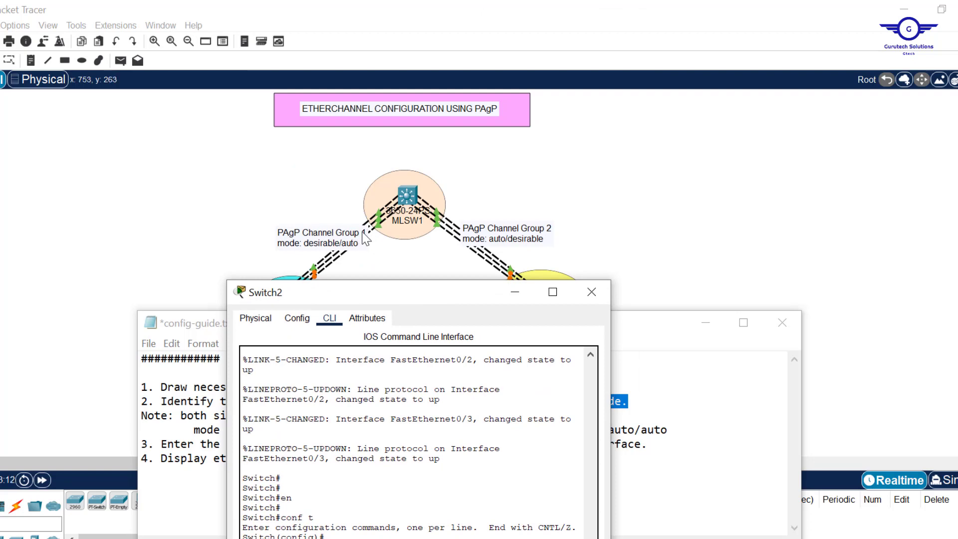
pyautogui.click(629, 123)
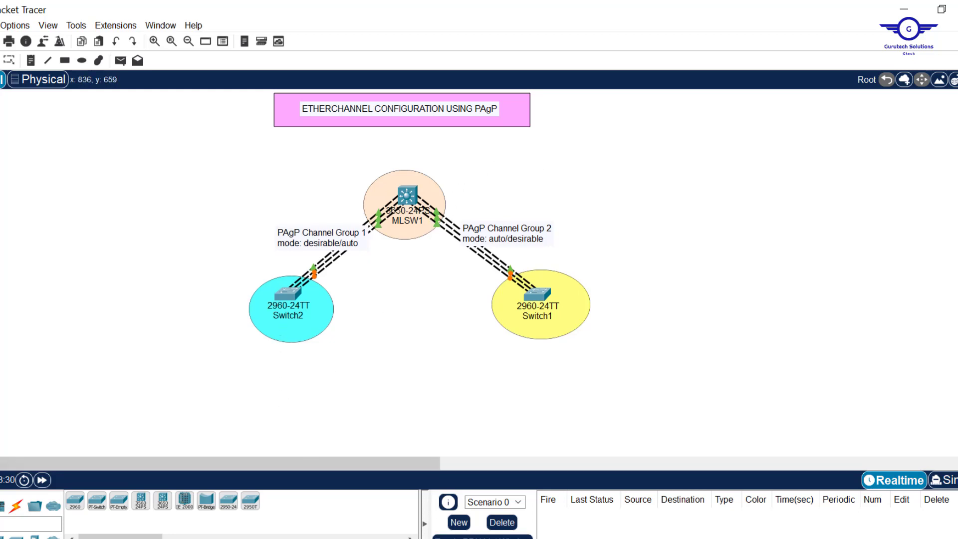
pyautogui.hotkey('alt', 'Tab')
pyautogui.hotkey('alt', 'Tab')
pyautogui.press('Tab')
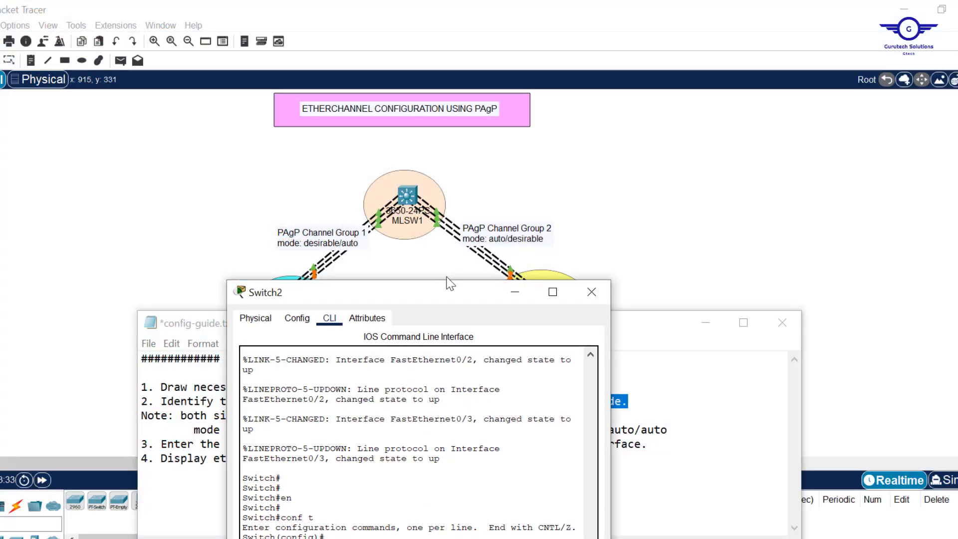
# Assign the selected Switch2 ports to the PAgP channel group with the command channel-group 1 mode desirable.
pyautogui.moveTo(438, 291); pyautogui.dragTo(461, 105)
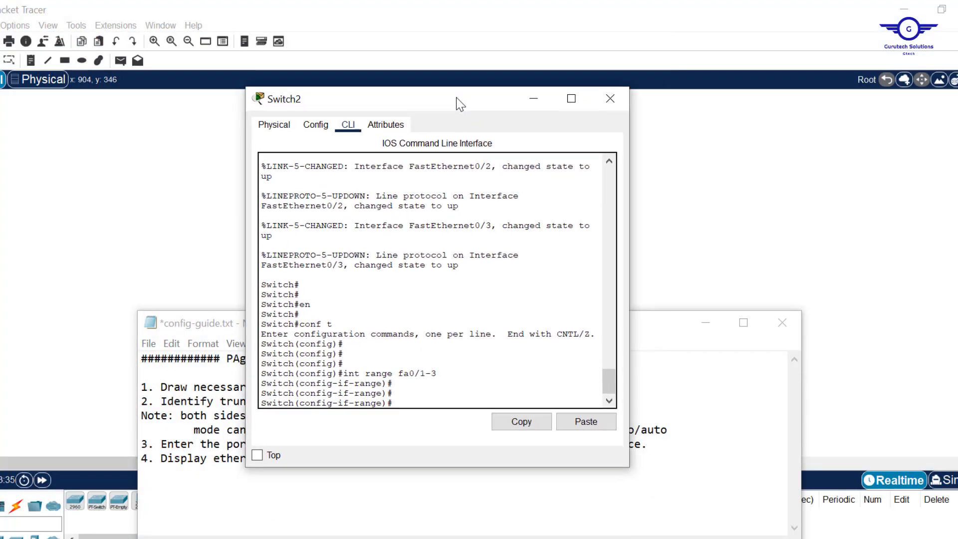
pyautogui.write('nel-gr')
pyautogui.press('Tab')
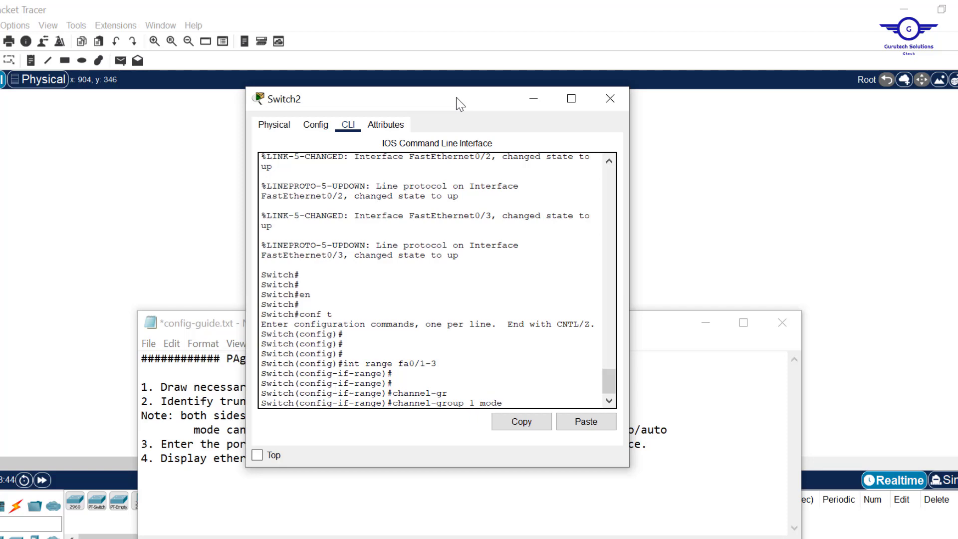
pyautogui.moveTo(437, 99); pyautogui.dragTo(439, 23)
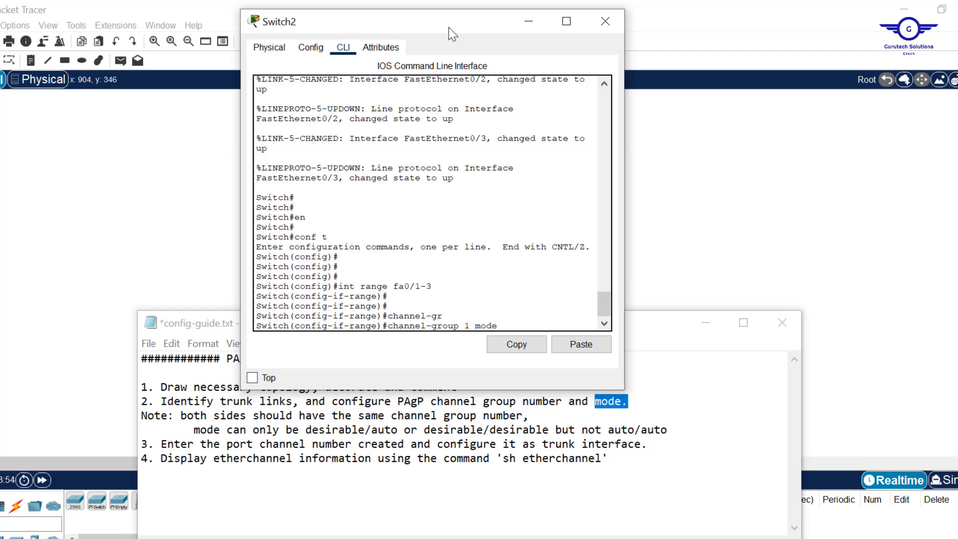
pyautogui.moveTo(450, 29); pyautogui.dragTo(711, 203)
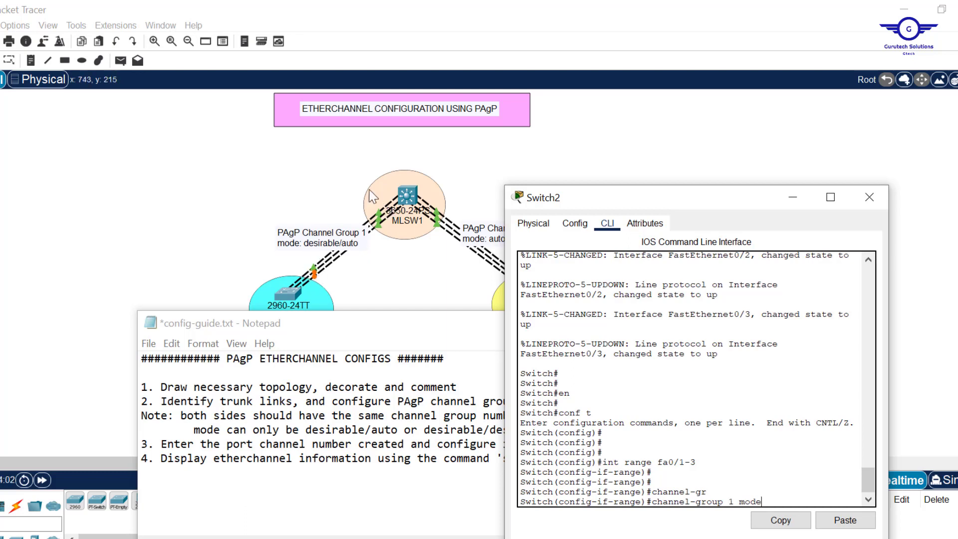
pyautogui.moveTo(672, 197); pyautogui.dragTo(494, 103)
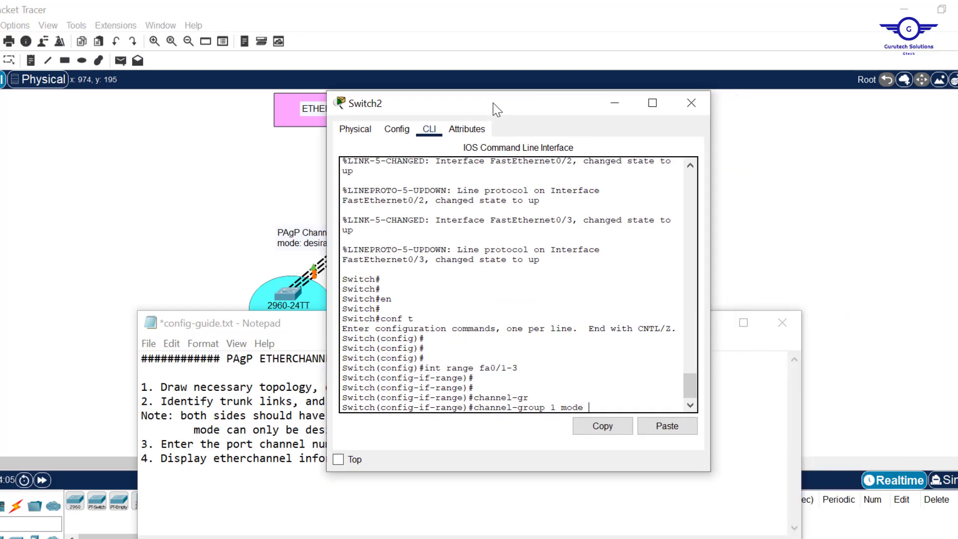
pyautogui.write('i')
pyautogui.press('Tab')
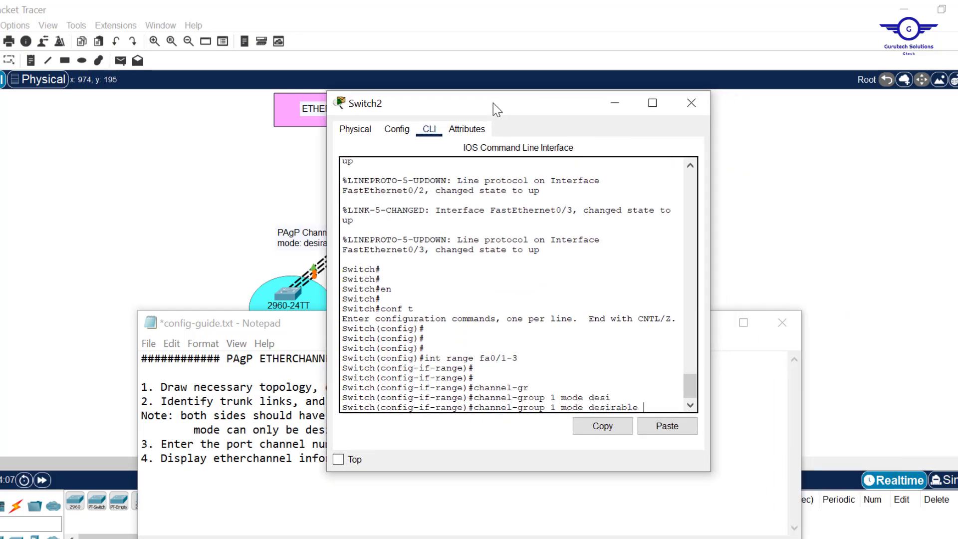
pyautogui.press('Return')
pyautogui.press('Return')
pyautogui.press('Return')
pyautogui.press('Return')
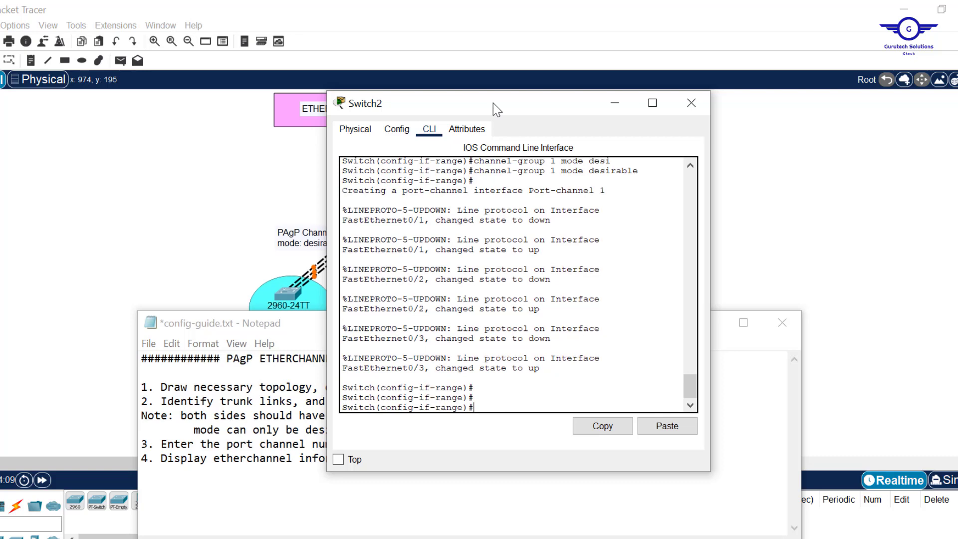
# Leave interface range configuration on Switch2 with the exit command.
pyautogui.write('exit')
pyautogui.press('Return')
pyautogui.press('Return')
pyautogui.press('Return')
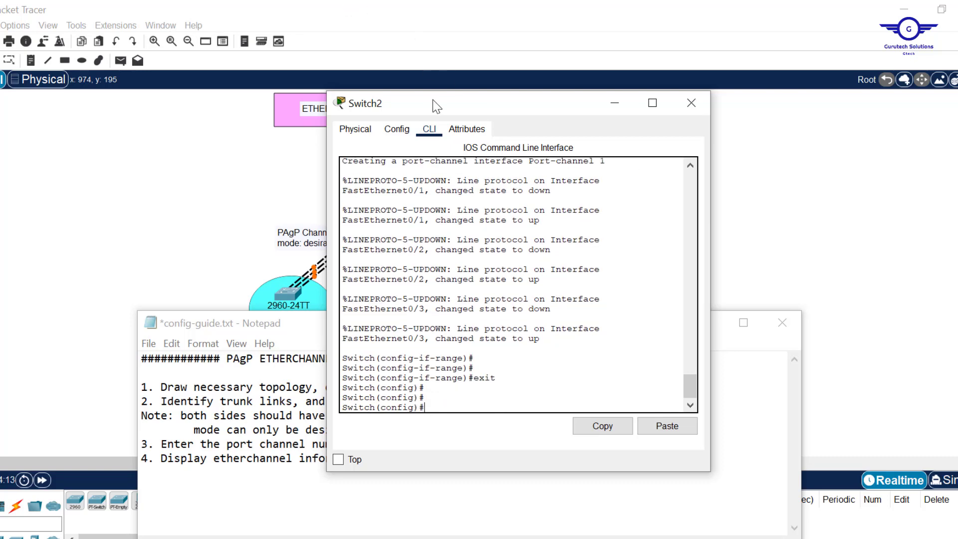
# Check the guide's step on the port channel number and reread the channel-group command output on Switch2.
pyautogui.moveTo(460, 109); pyautogui.dragTo(623, 127)
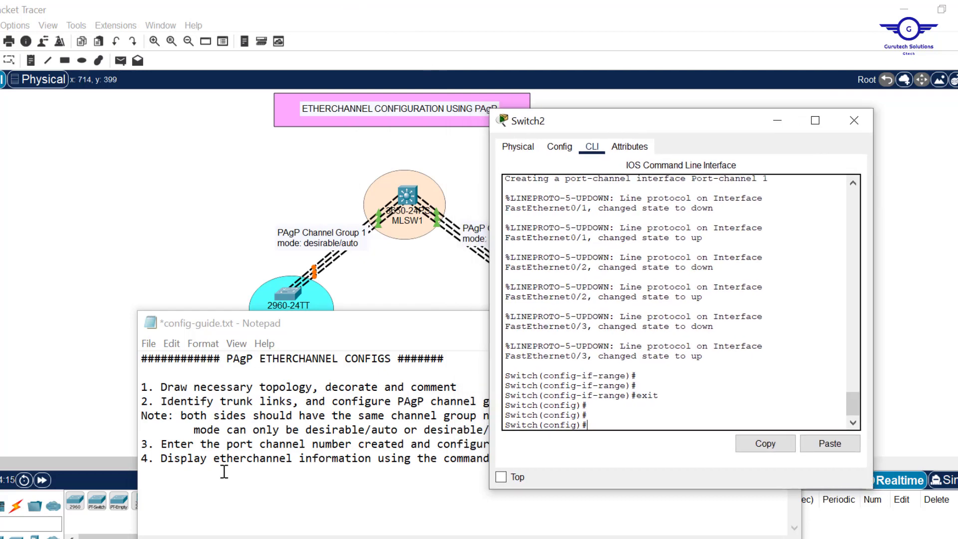
pyautogui.click(233, 446)
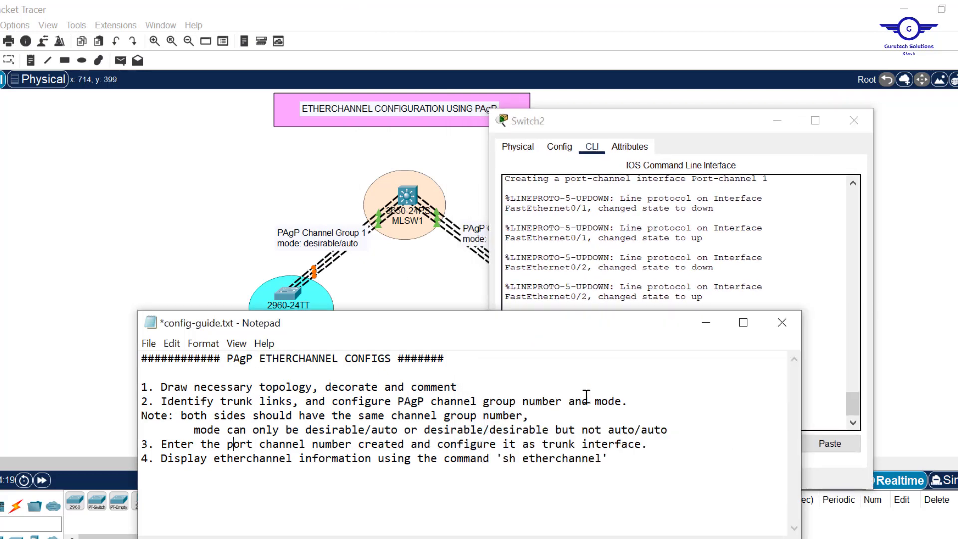
pyautogui.click(613, 281)
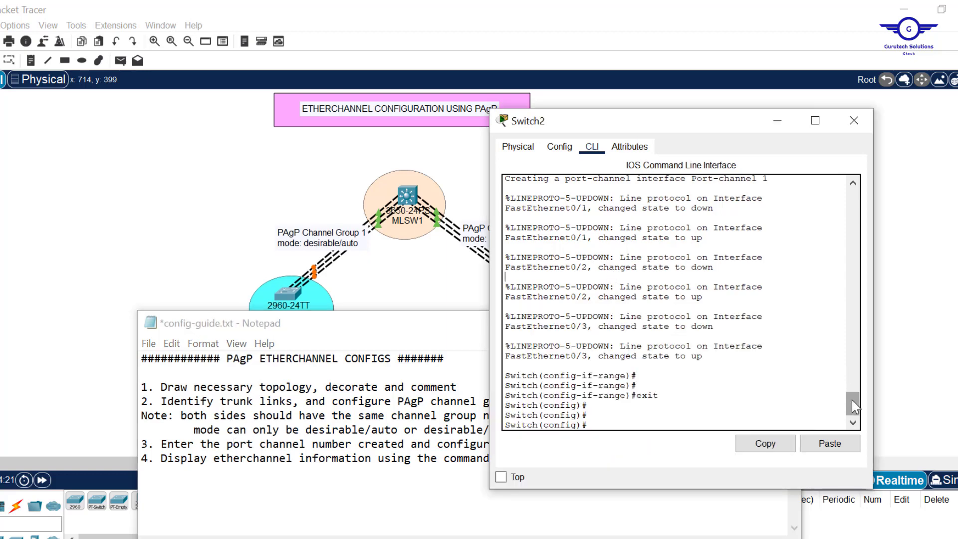
pyautogui.moveTo(852, 396); pyautogui.dragTo(851, 382)
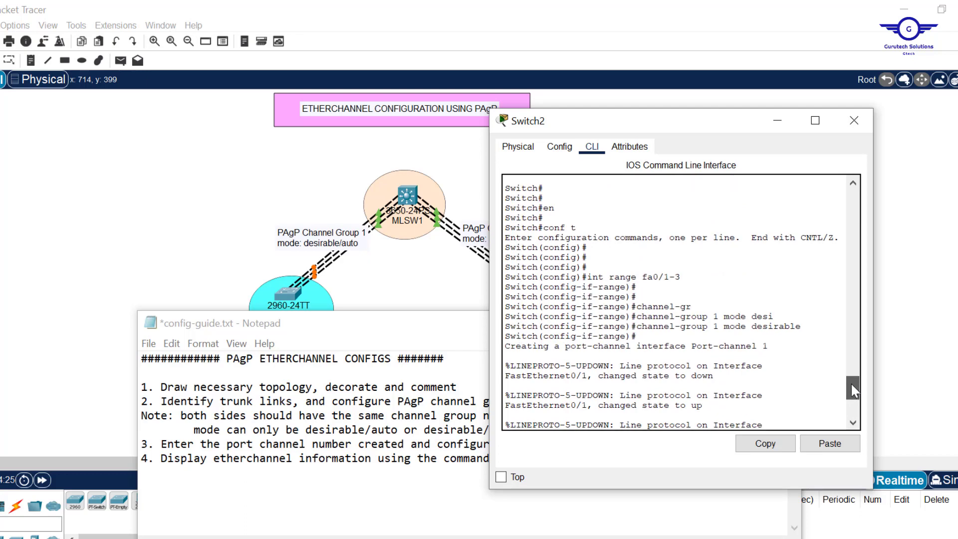
pyautogui.doubleClick(716, 328)
pyautogui.moveTo(852, 386); pyautogui.dragTo(868, 421)
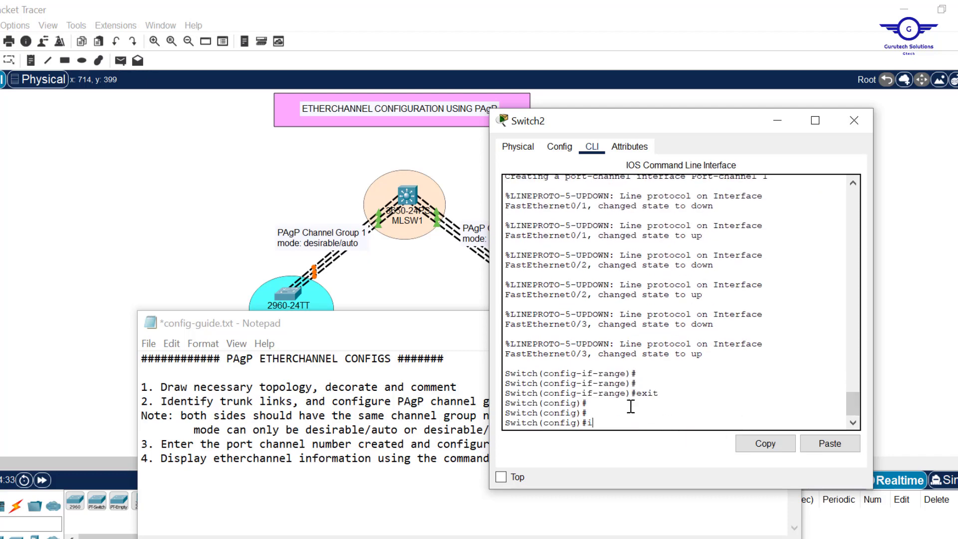
# Configure Switch2's port channel as a trunk with the commands int port-channel 1 and switchport mode trunk.
pyautogui.write('t ')
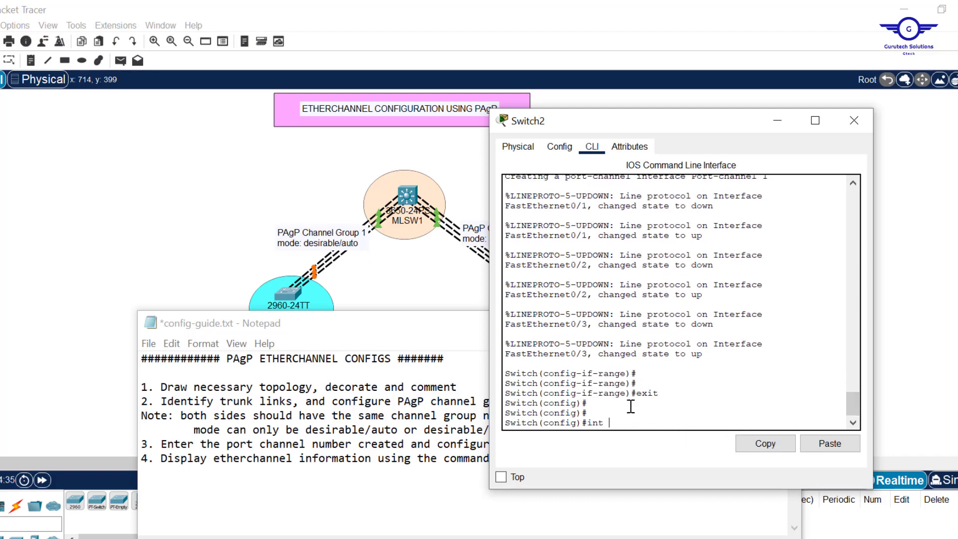
pyautogui.write('port-ch')
pyautogui.press('Tab')
pyautogui.write('1')
pyautogui.press('Return')
pyautogui.write('swit')
pyautogui.press('Tab')
pyautogui.write('m')
pyautogui.press('Tab')
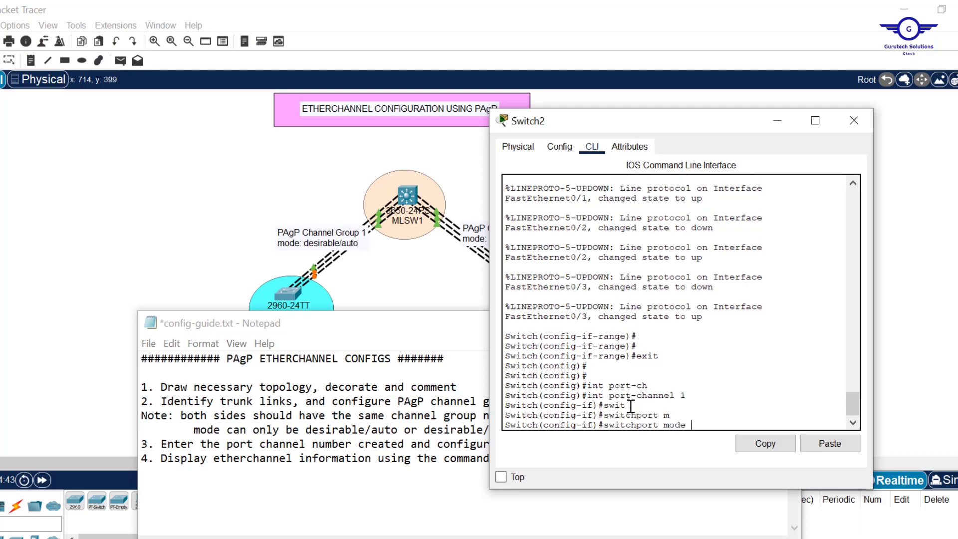
pyautogui.write('tr')
pyautogui.press('Tab')
pyautogui.press('Return')
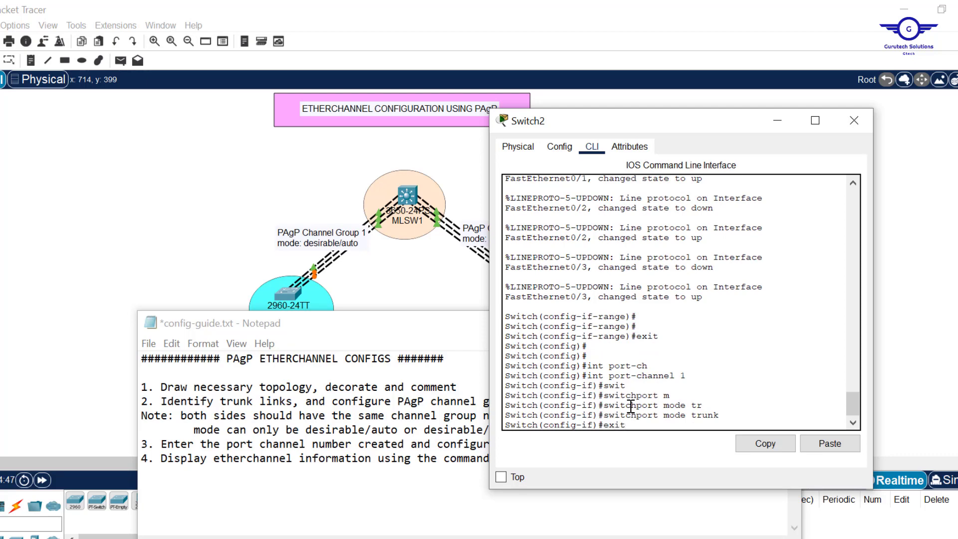
# Exit the port-channel interface on Switch2 and save the configuration with do wr.
pyautogui.write('exit')
pyautogui.press('Return')
pyautogui.press('Return')
pyautogui.press('Return')
pyautogui.press('Return')
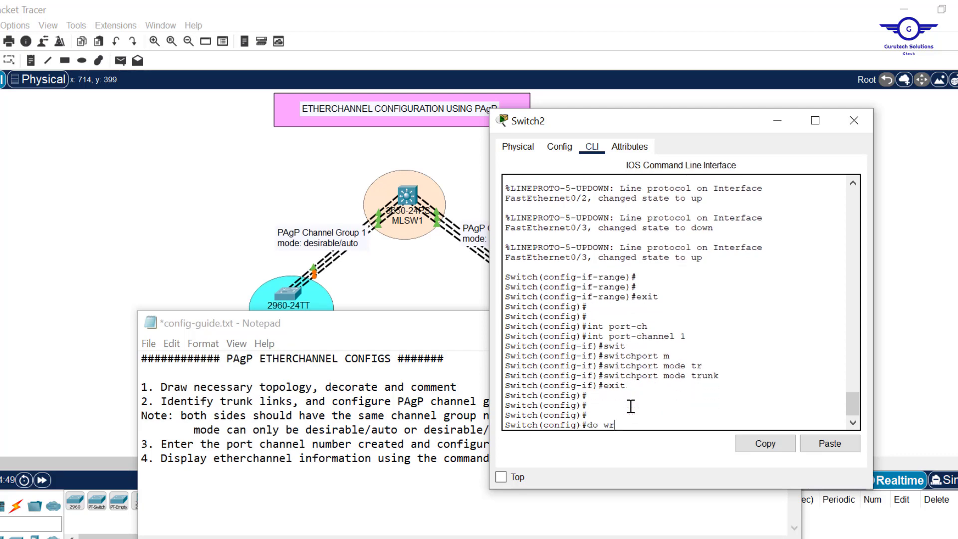
pyautogui.press('Return')
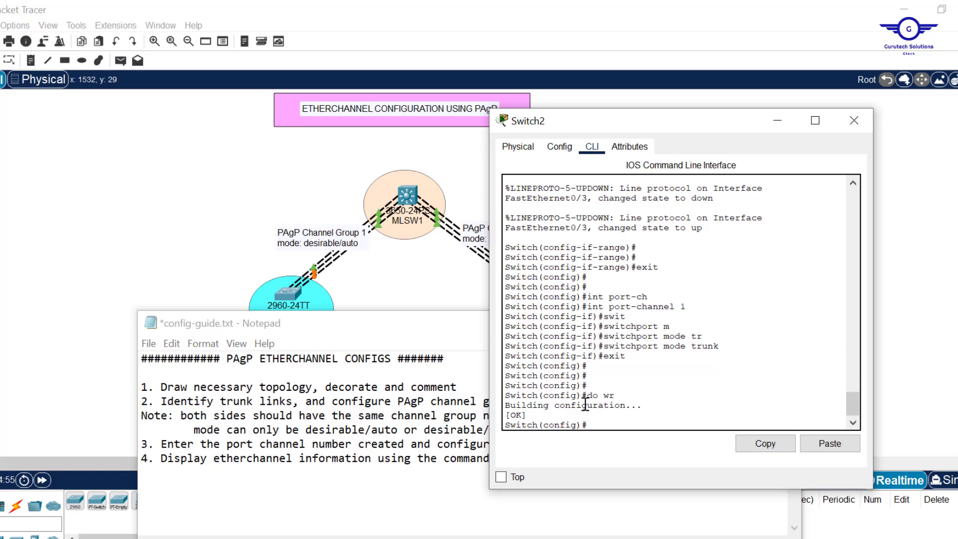
# End configuration mode on Switch2 and examine its EtherChannel ports, port channels and protocol with the command sh etherchannel.
pyautogui.write('nd')
pyautogui.press('Return')
pyautogui.press('Return')
pyautogui.write('sh ether')
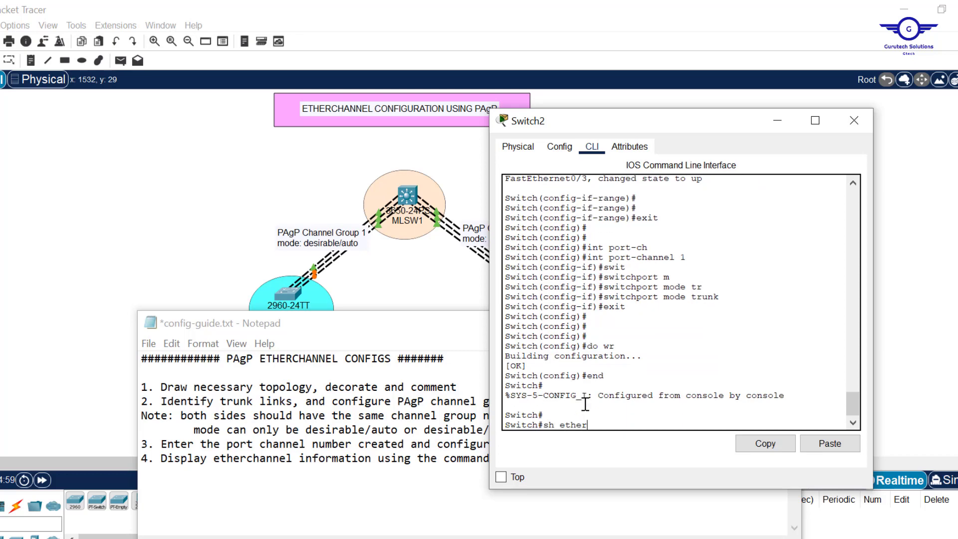
pyautogui.write('c')
pyautogui.press('Tab')
pyautogui.press('Return')
pyautogui.press('Return')
pyautogui.press('Return')
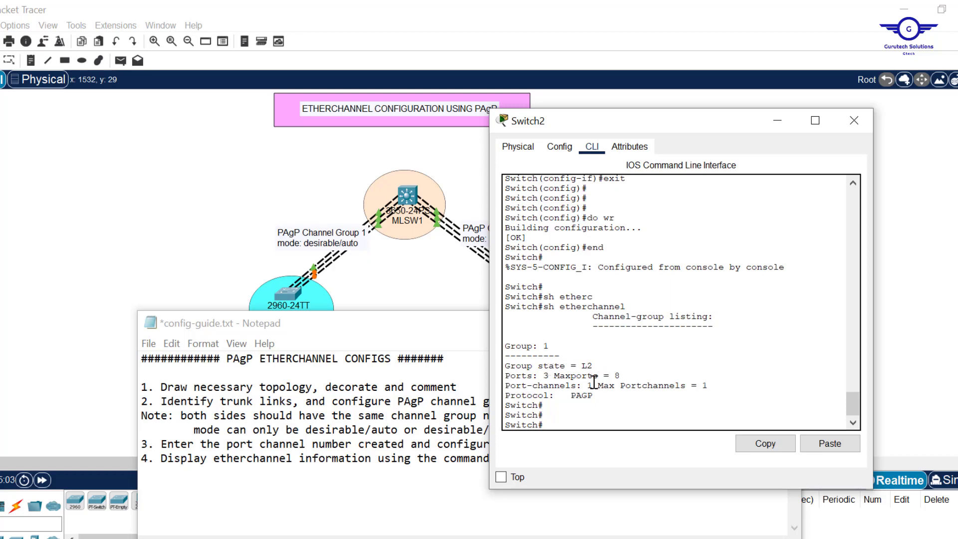
pyautogui.moveTo(549, 375); pyautogui.dragTo(544, 378)
pyautogui.moveTo(594, 396); pyautogui.dragTo(571, 396)
pyautogui.moveTo(710, 385); pyautogui.dragTo(704, 386)
# Return to the topology and open the command line of Switch1.
pyautogui.click(440, 278)
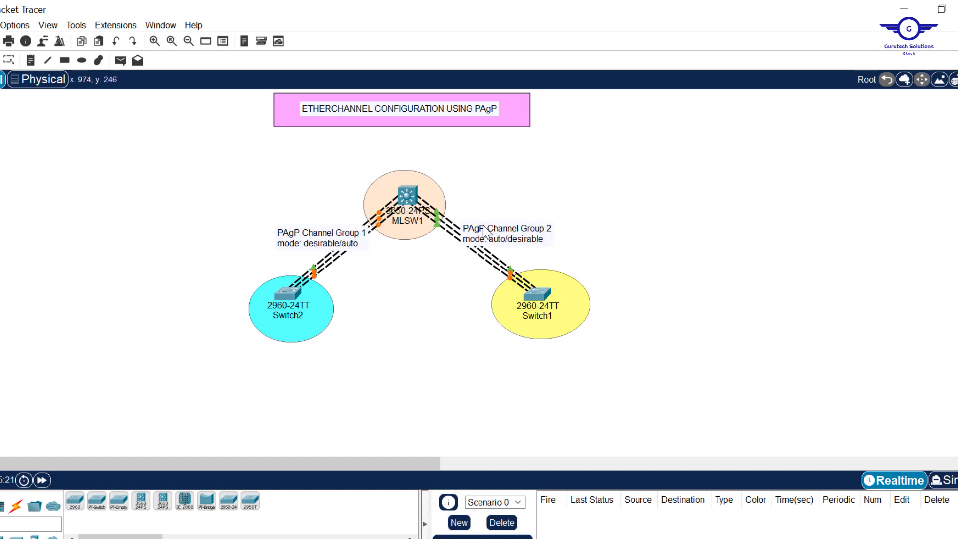
pyautogui.click(538, 300)
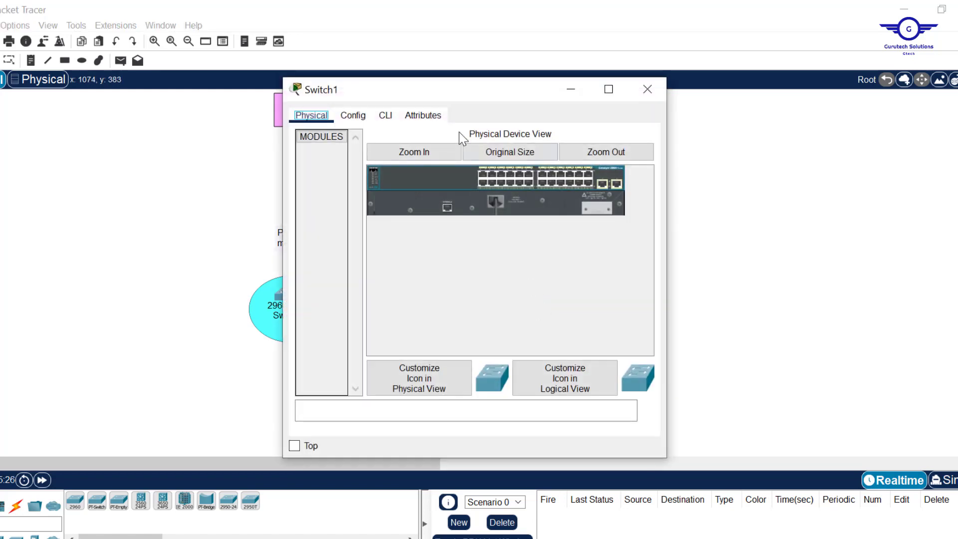
pyautogui.click(388, 118)
pyautogui.press('Return')
pyautogui.press('Return')
# Enter global configuration mode on Switch1 with the commands en and conf t.
pyautogui.write('en')
pyautogui.press('Return')
pyautogui.press('Return')
pyautogui.press('Return')
pyautogui.write('conf t')
pyautogui.press('Return')
pyautogui.press('Return')
pyautogui.press('Return')
pyautogui.press('Return')
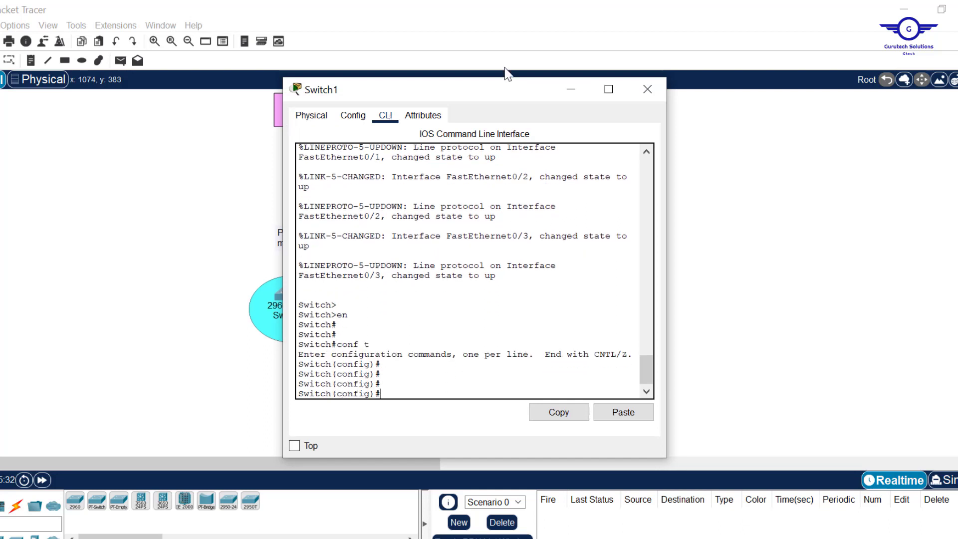
# Review the guide's channel group and mode step, and examine the ports on the trunk links between Switch1 and MLSW1.
pyautogui.click(480, 538)
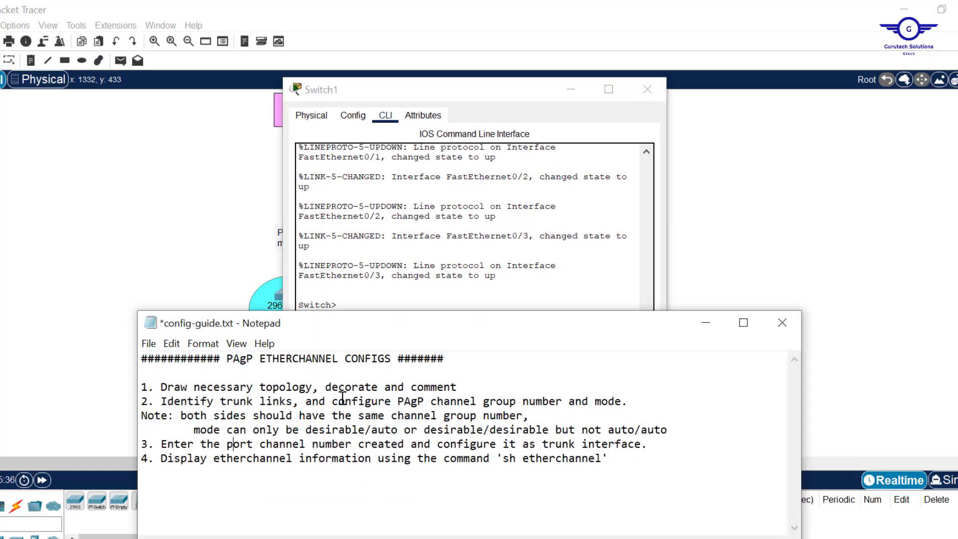
pyautogui.moveTo(338, 401); pyautogui.dragTo(651, 407)
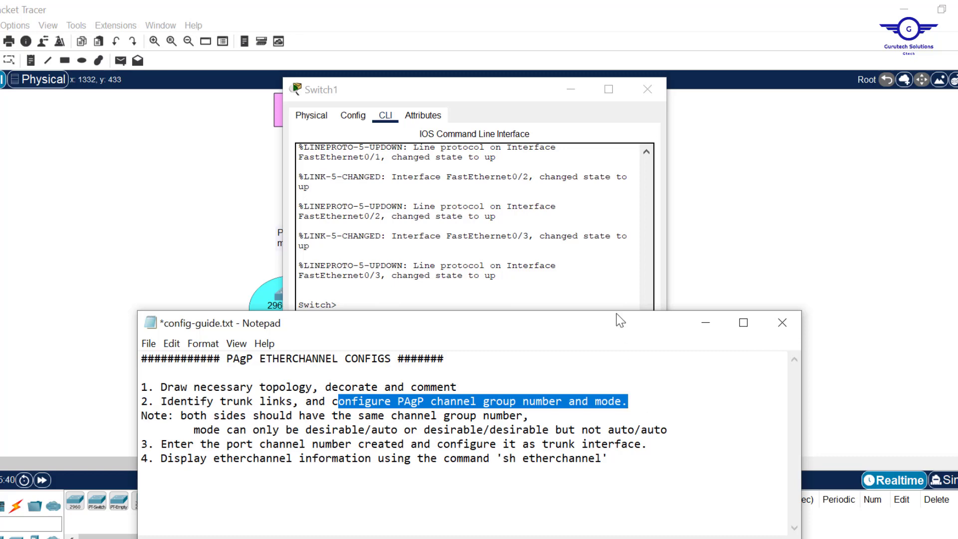
pyautogui.click(605, 261)
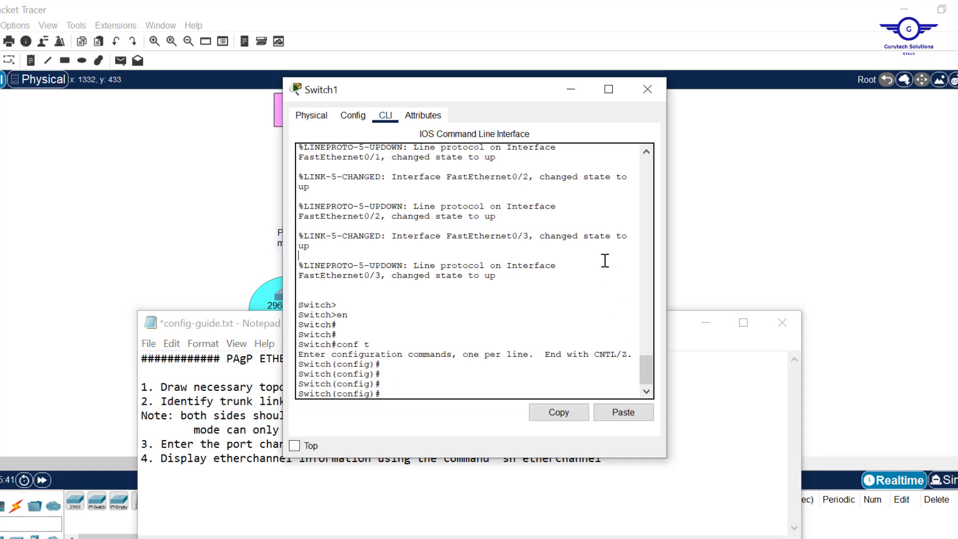
pyautogui.click(571, 90)
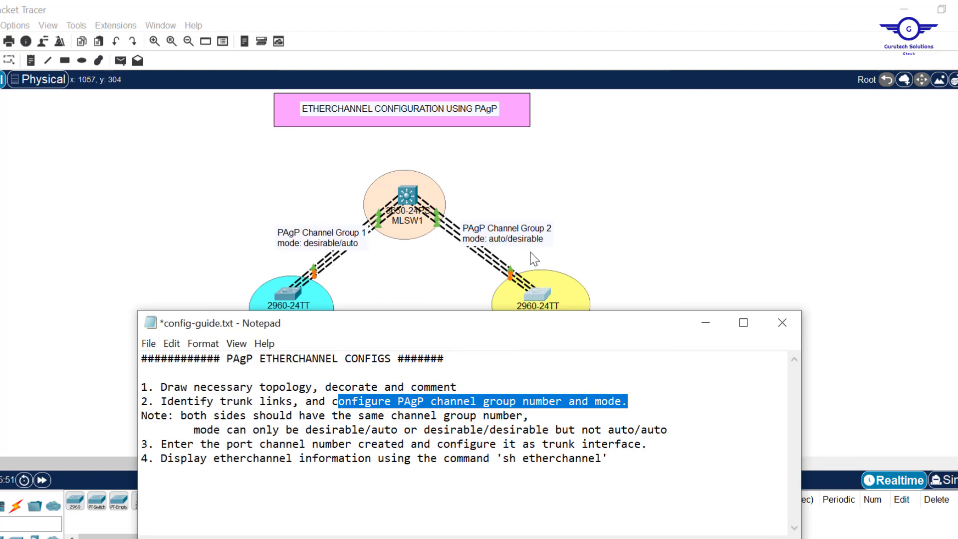
pyautogui.click(618, 233)
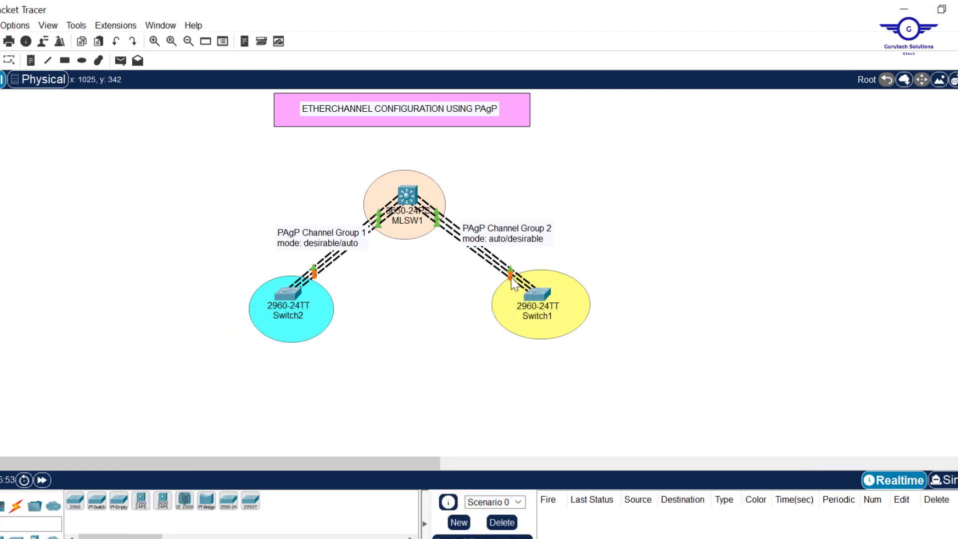
pyautogui.moveTo(511, 277)
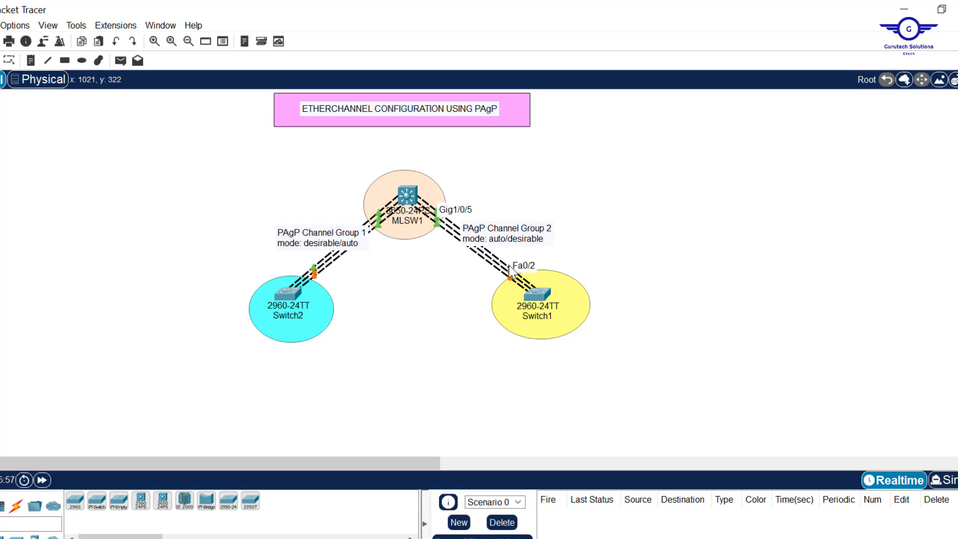
# Enter interface range configuration for ports fa0/1-3 on Switch1 with int range fa0/1-3.
pyautogui.click(532, 293)
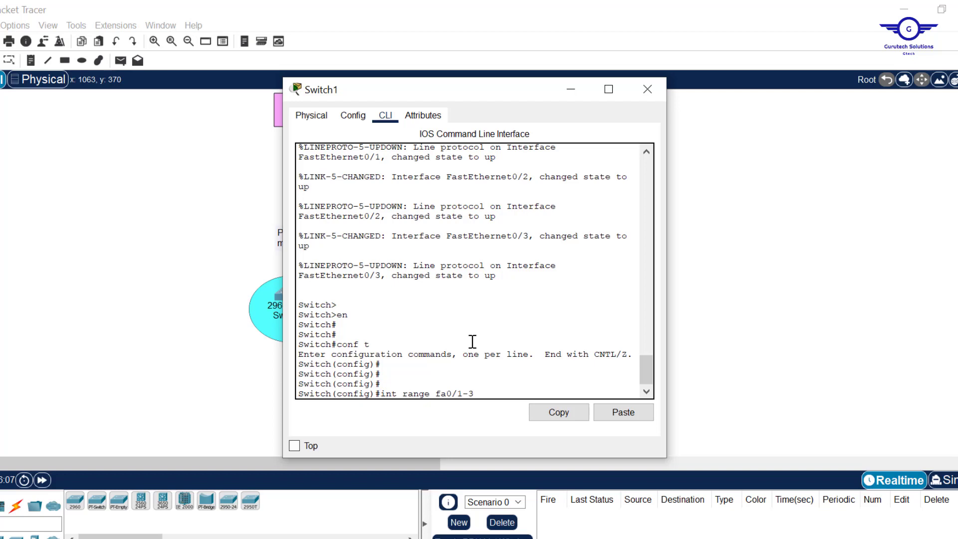
pyautogui.press('Return')
pyautogui.press('Return')
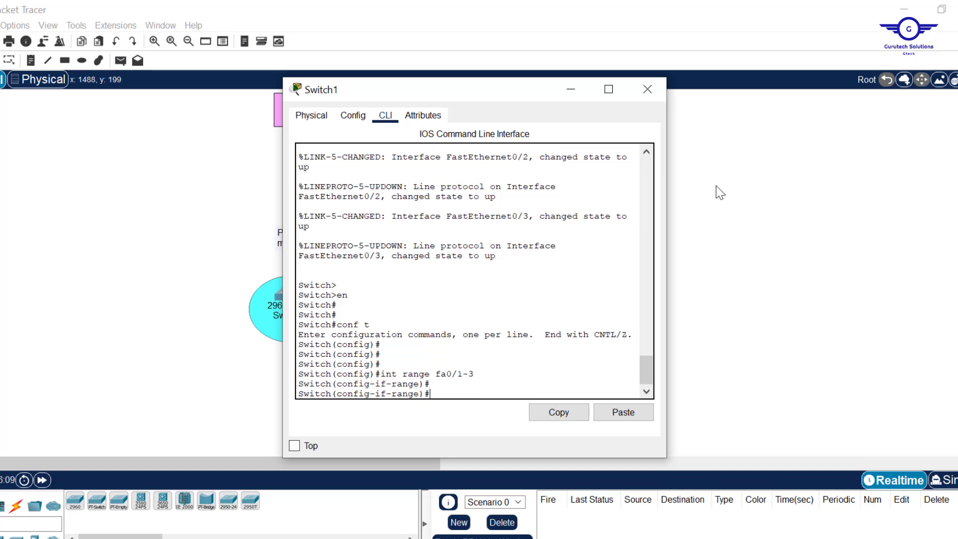
# Assign ports fa0/1-3 on Switch1 to channel group 2 in auto mode with channel-group 2 mode auto.
pyautogui.click(794, 205)
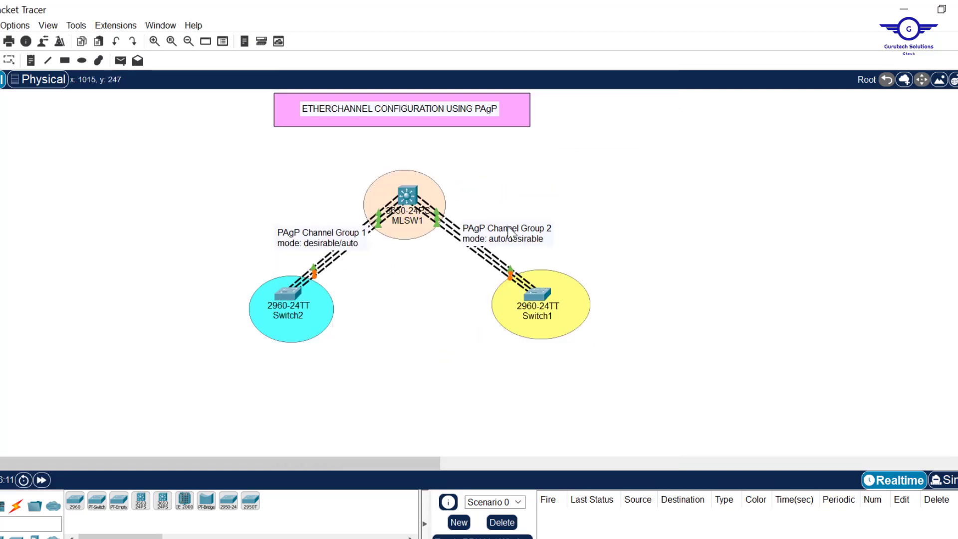
pyautogui.click(538, 293)
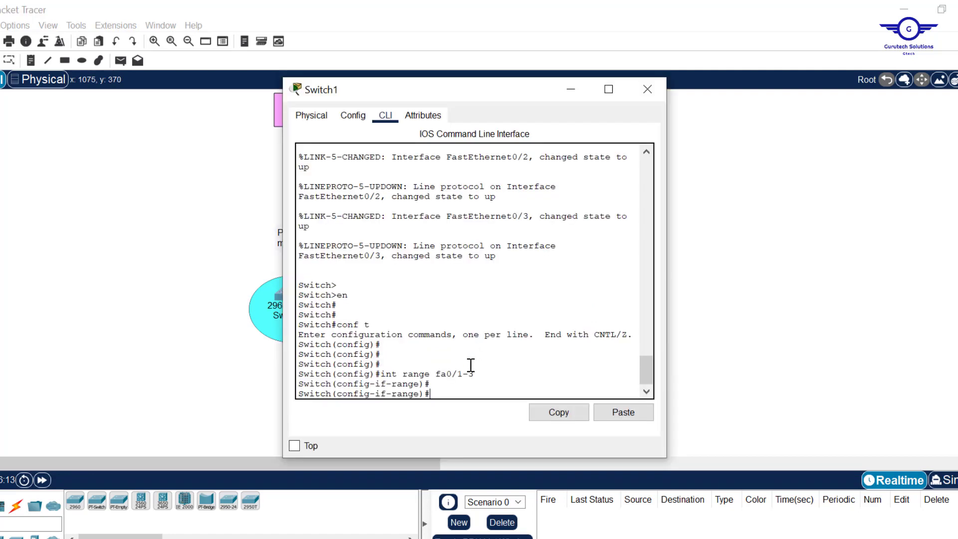
pyautogui.write('channel-g')
pyautogui.press('Tab')
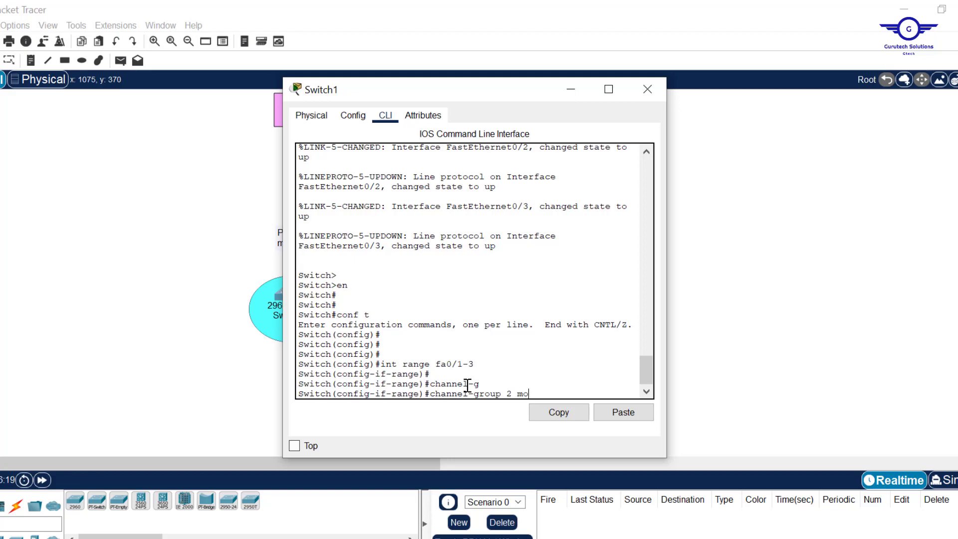
pyautogui.click(774, 271)
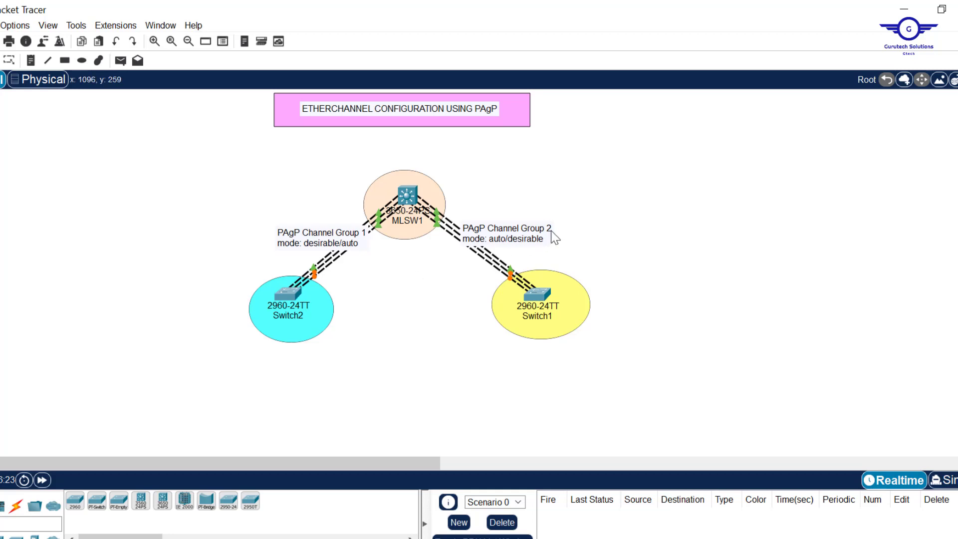
pyautogui.click(546, 298)
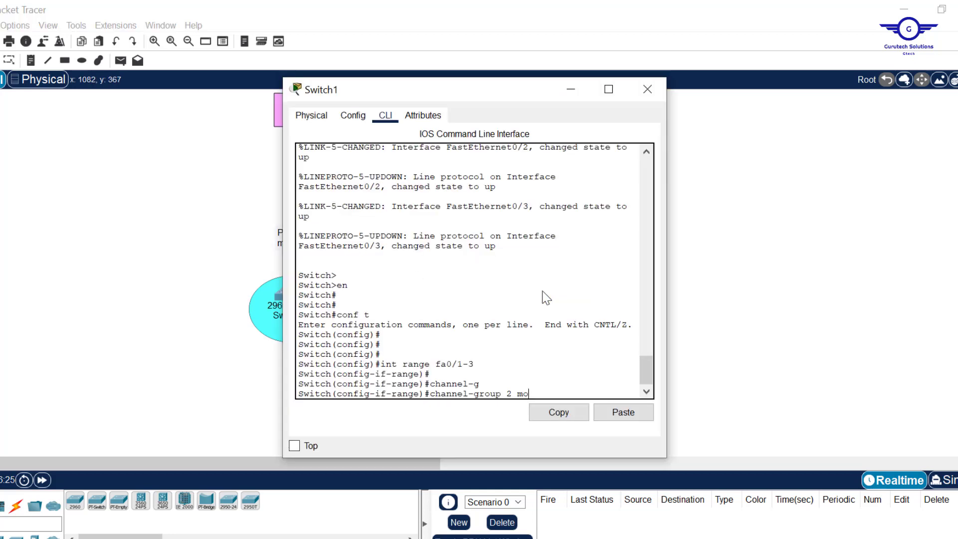
pyautogui.write('de au')
pyautogui.press('Tab')
pyautogui.press('Return')
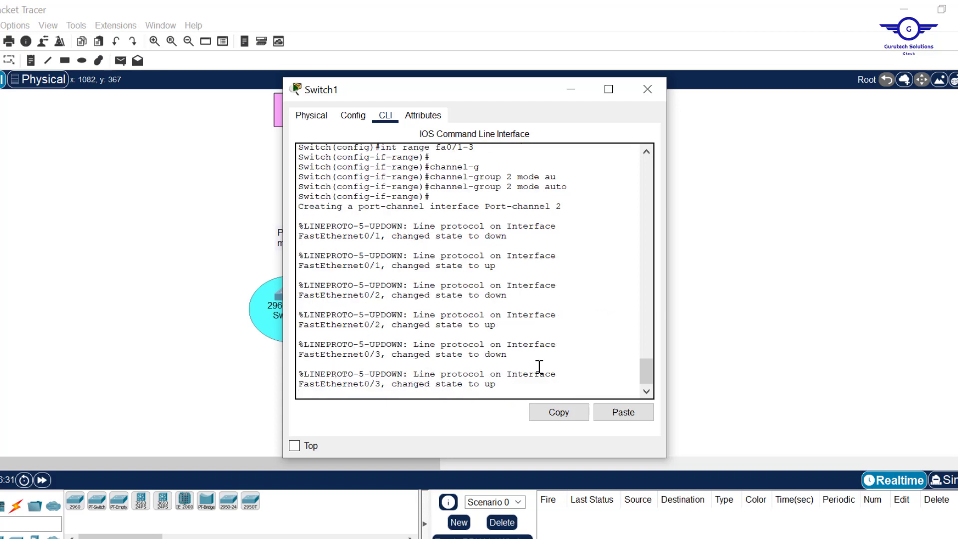
pyautogui.press('Return')
pyautogui.press('Return')
pyautogui.press('Return')
# Leave interface range configuration on Switch1 with ex to return to global configuration mode.
pyautogui.write('e)#e')
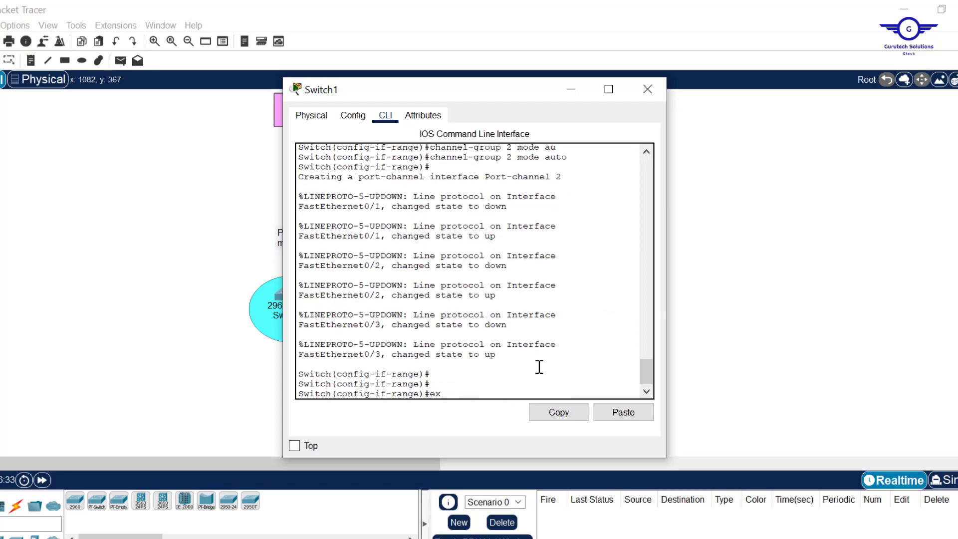
pyautogui.write('x')
pyautogui.press('Return')
pyautogui.press('Return')
pyautogui.press('Return')
pyautogui.press('Return')
pyautogui.press('Return')
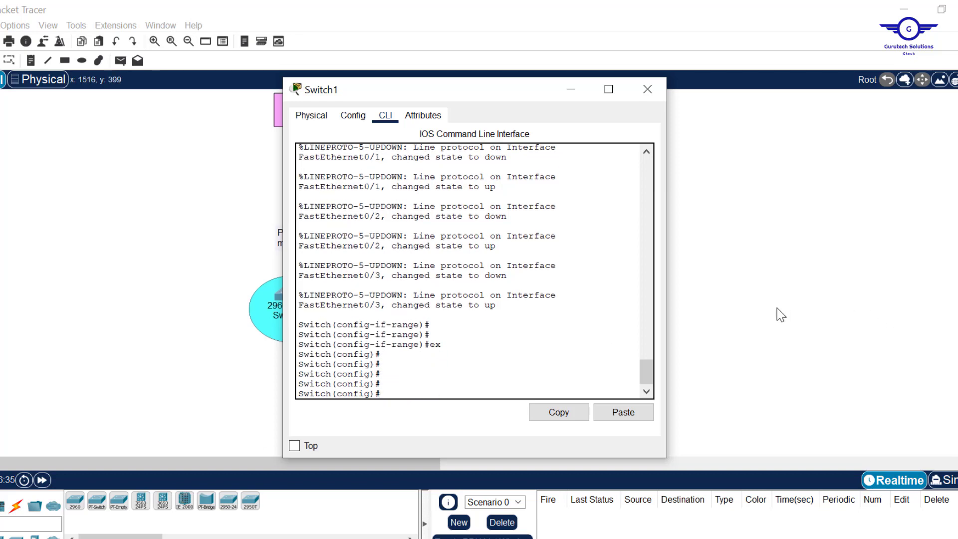
# Switch to the config-guide.txt notes in Notepad and review step 3 on configuring the port channel as a trunk interface.
pyautogui.click(776, 309)
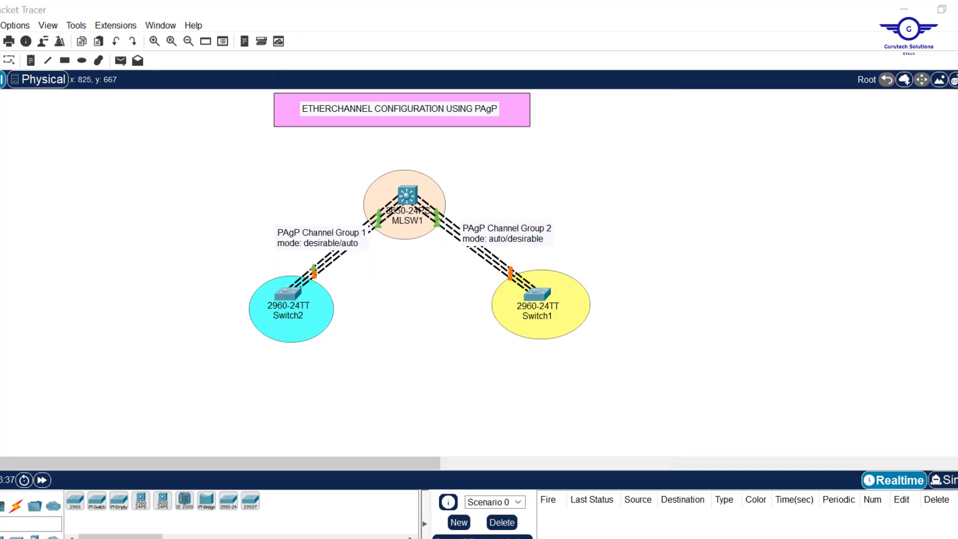
pyautogui.hotkey('alt', 'Tab')
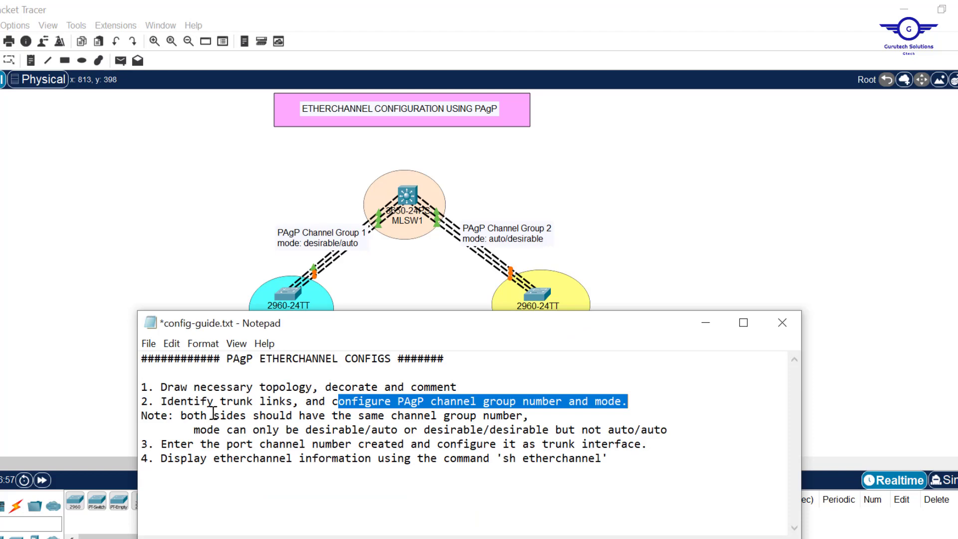
pyautogui.moveTo(160, 444); pyautogui.dragTo(673, 444)
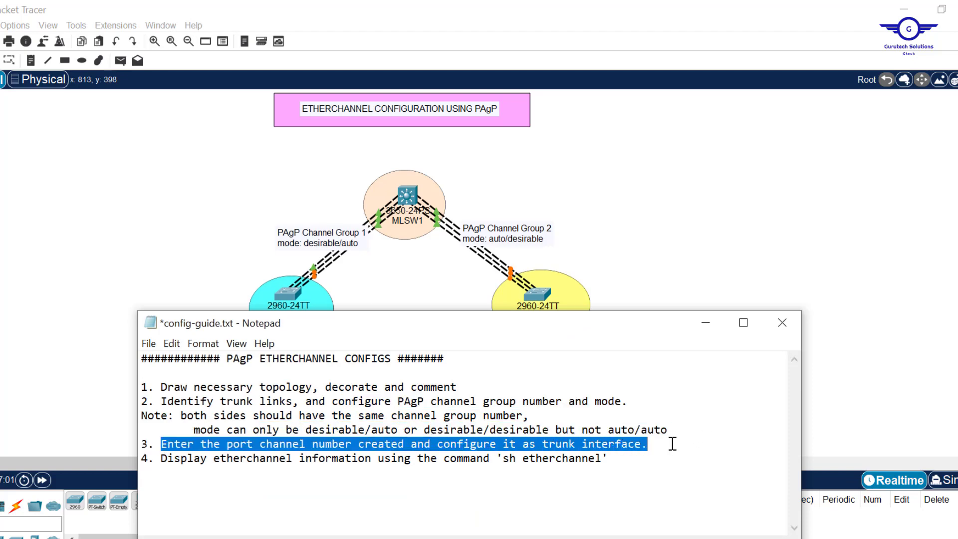
# Return to Switch1's command line and enter the port channel's interface configuration with int port-channel 2.
pyautogui.click(541, 298)
pyautogui.write('itch(config)#int port')
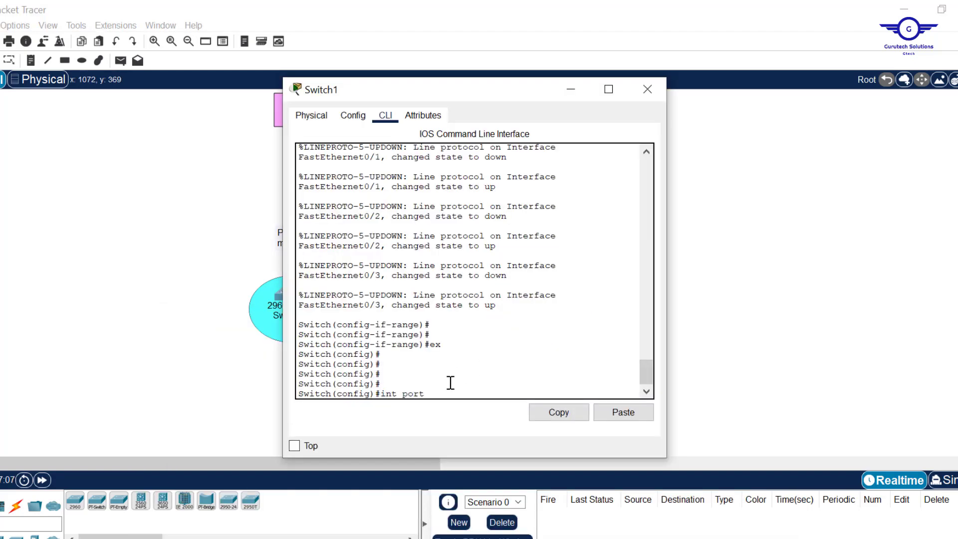
pyautogui.write('-c')
pyautogui.press('Tab')
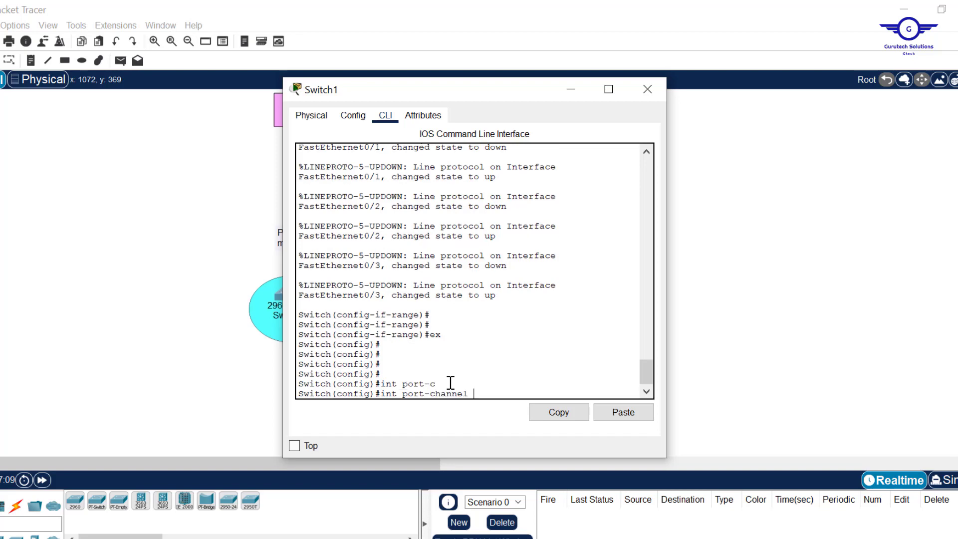
pyautogui.press('Return')
# Configure port-channel 2 on Switch1 as a trunk with switchport mode trunk.
pyautogui.write('swi')
pyautogui.press('Tab')
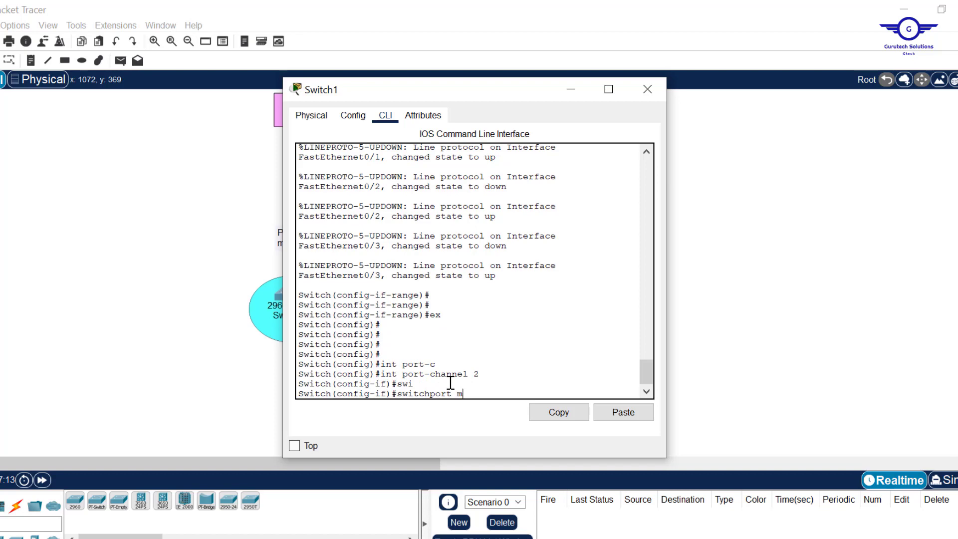
pyautogui.write('m')
pyautogui.press('Tab')
pyautogui.write('tr')
pyautogui.press('Tab')
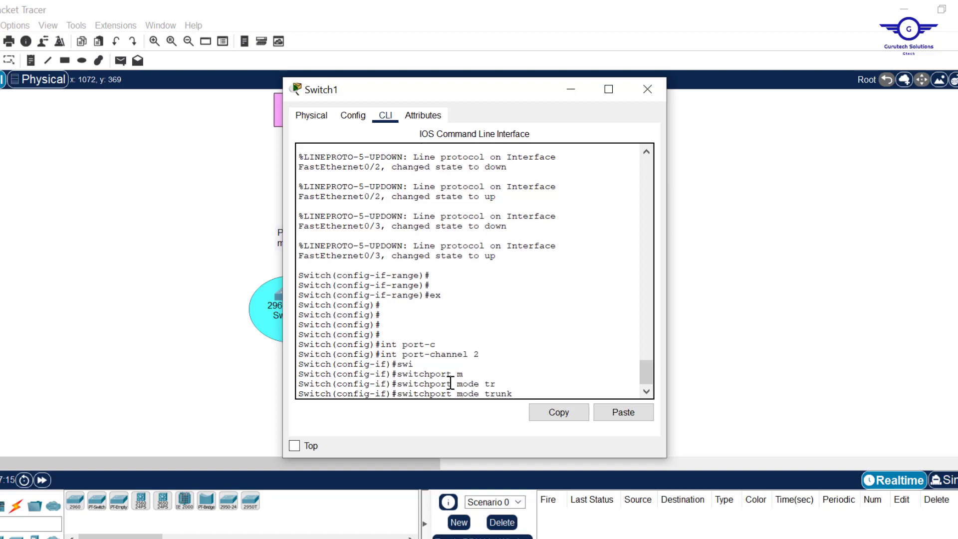
pyautogui.press('Return')
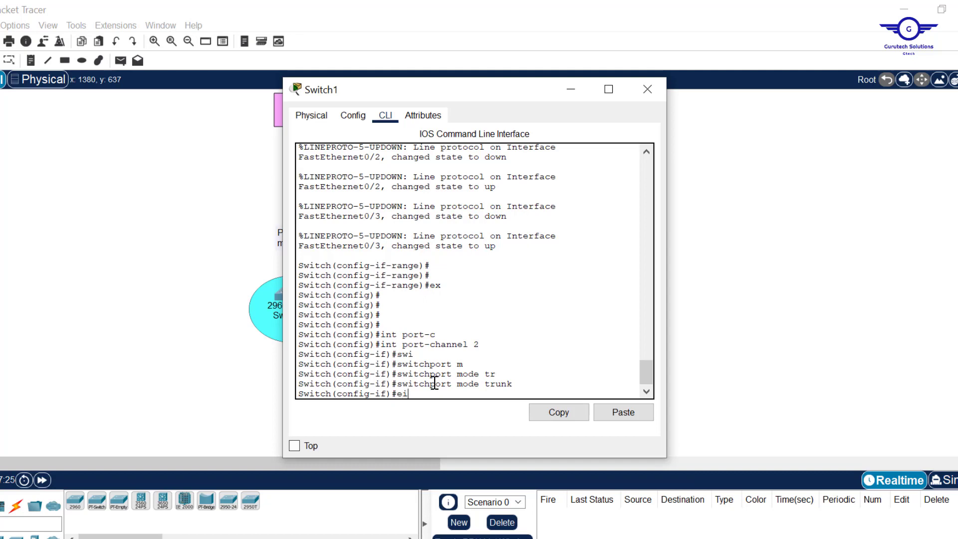
# Exit the port-channel configuration on Switch1, save the configuration with do wr, and close the device window.
pyautogui.write('xit')
pyautogui.press('Return')
pyautogui.press('Return')
pyautogui.press('Return')
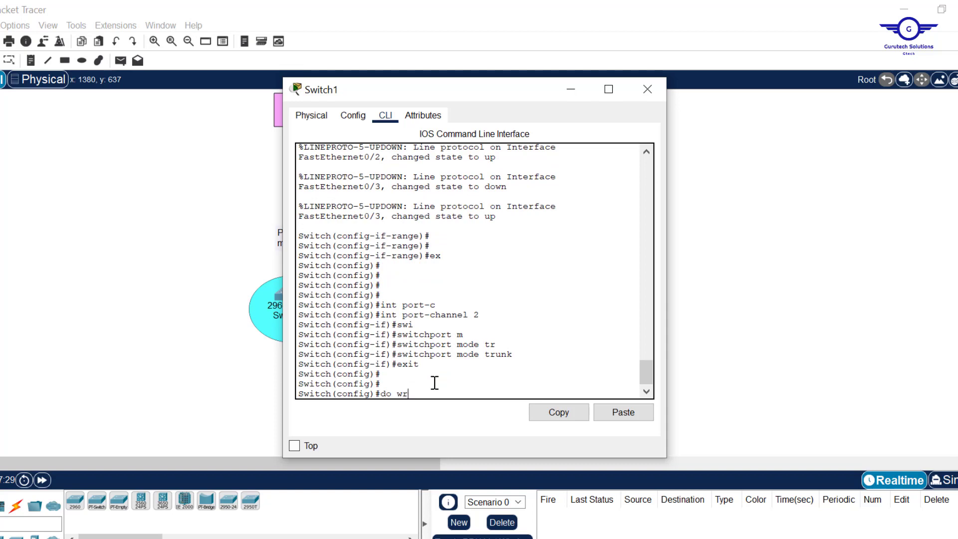
pyautogui.write('do wr')
pyautogui.press('Return')
pyautogui.click(648, 89)
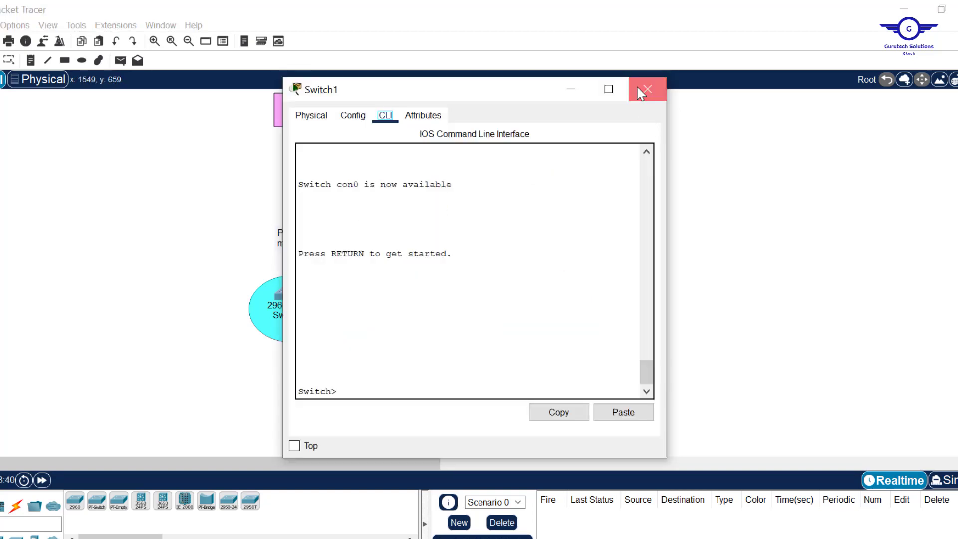
pyautogui.click(647, 88)
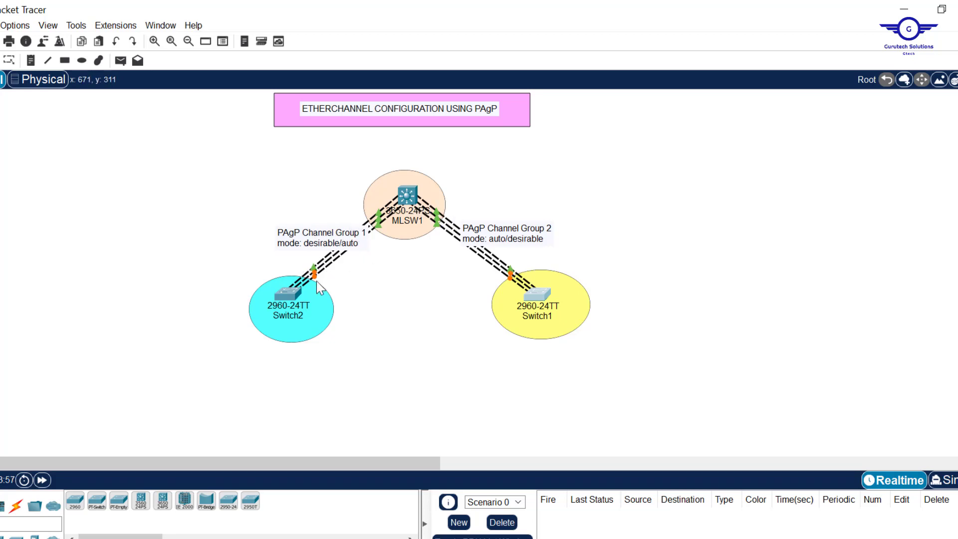
# Check which channel group mode was configured in Switch2's command history, and close its window.
pyautogui.click(292, 292)
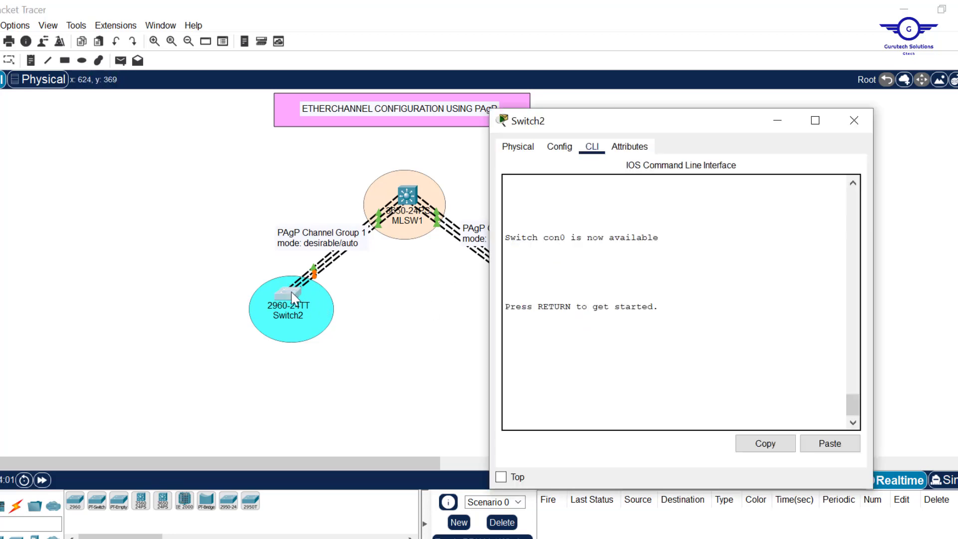
pyautogui.moveTo(853, 405); pyautogui.dragTo(755, 344)
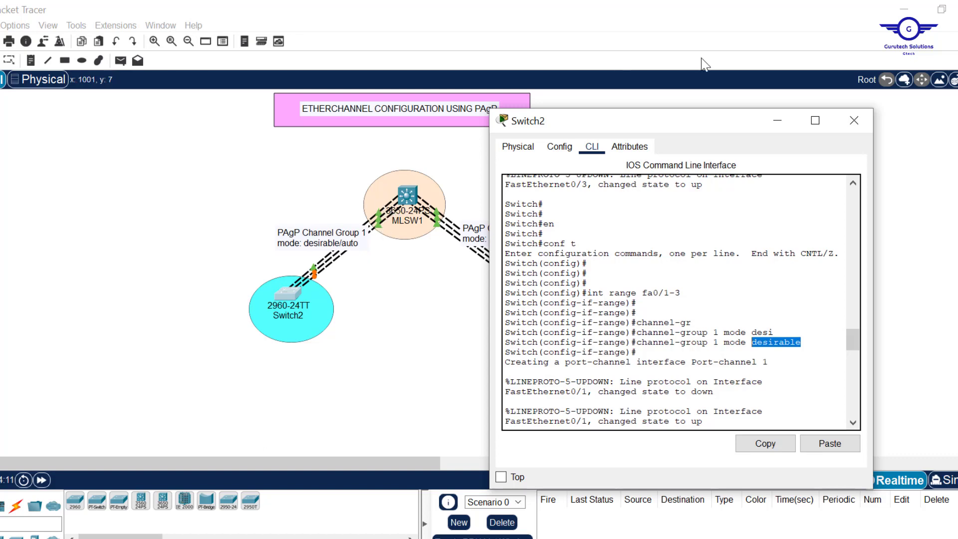
pyautogui.click(851, 121)
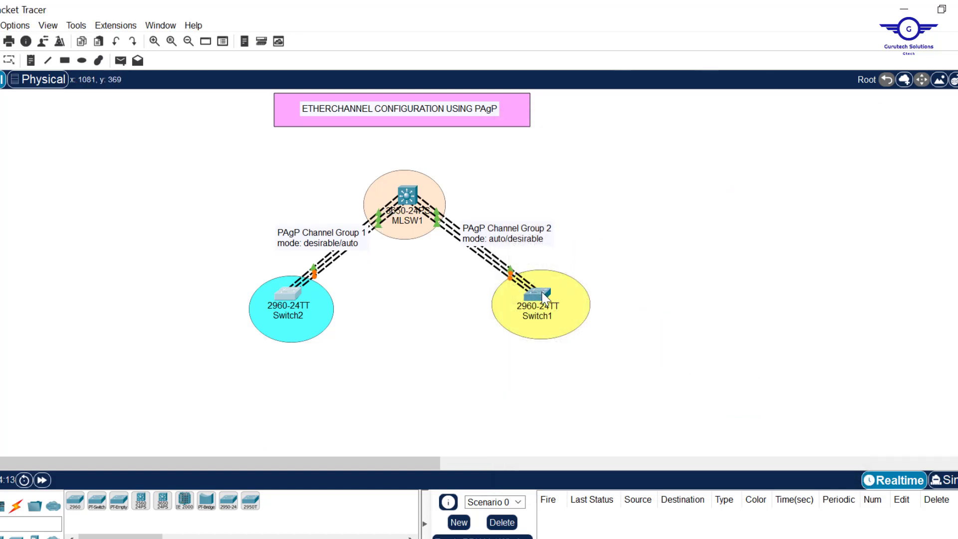
# Check which channel group mode was configured in Switch1's command history, and close its window.
pyautogui.click(544, 298)
pyautogui.moveTo(644, 369); pyautogui.dragTo(642, 312)
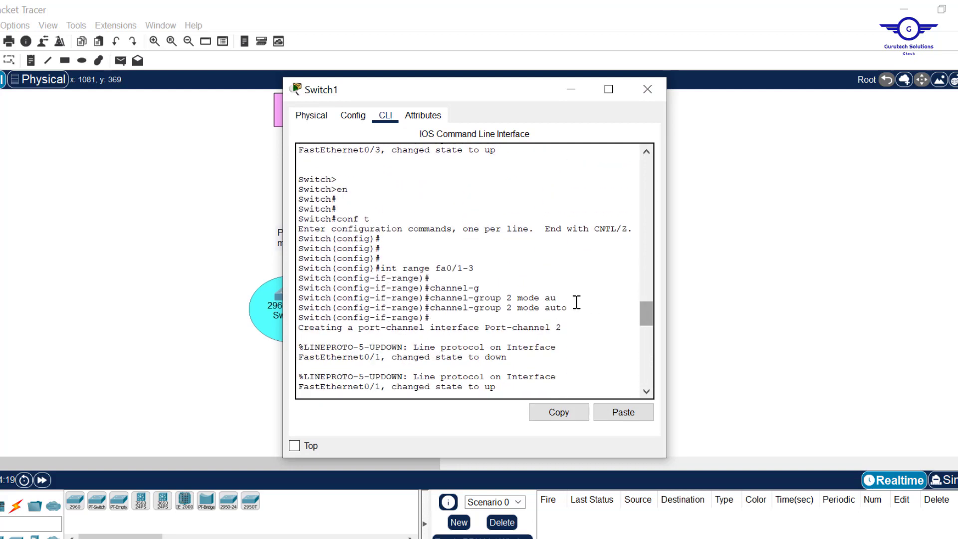
pyautogui.moveTo(569, 310); pyautogui.dragTo(545, 310)
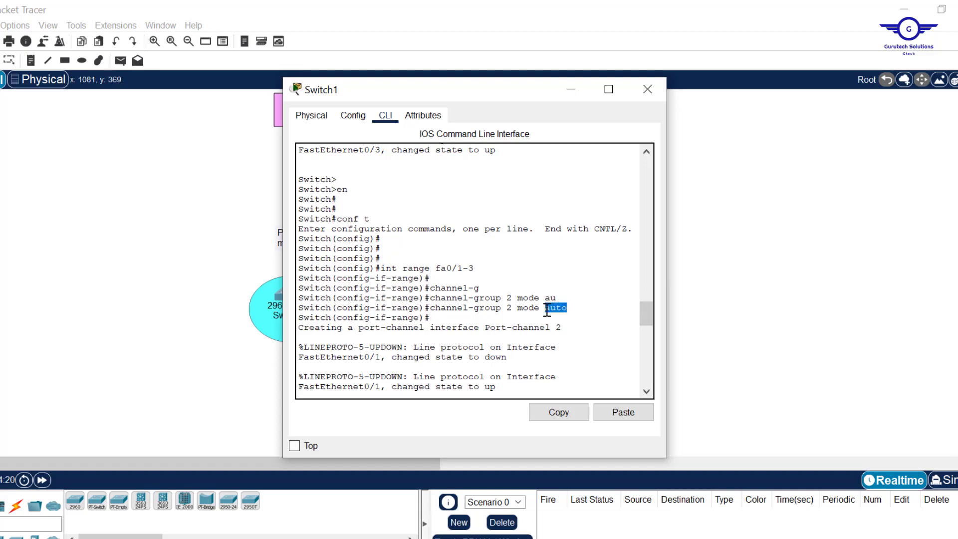
pyautogui.click(644, 92)
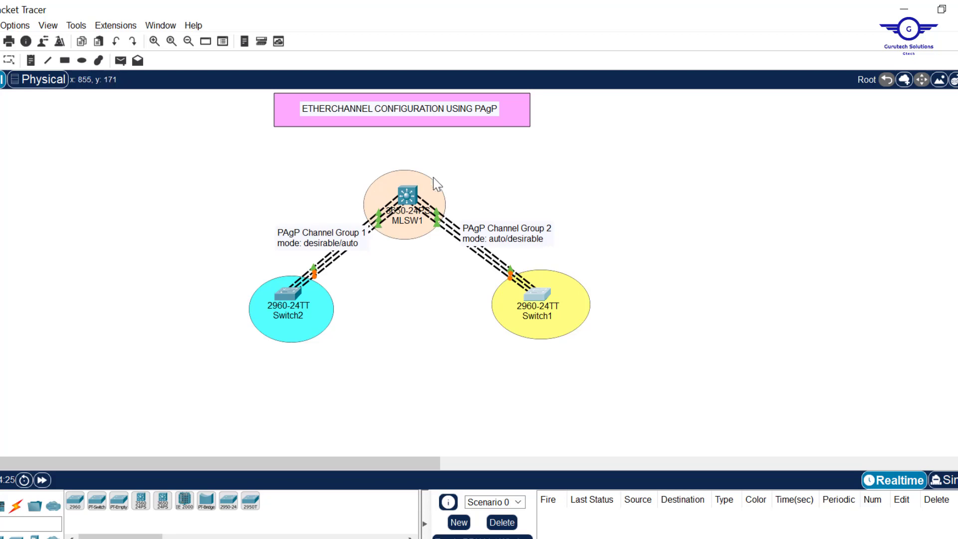
# Open the command line of MLSW1 and decline the initial configuration dialog with n.
pyautogui.click(409, 196)
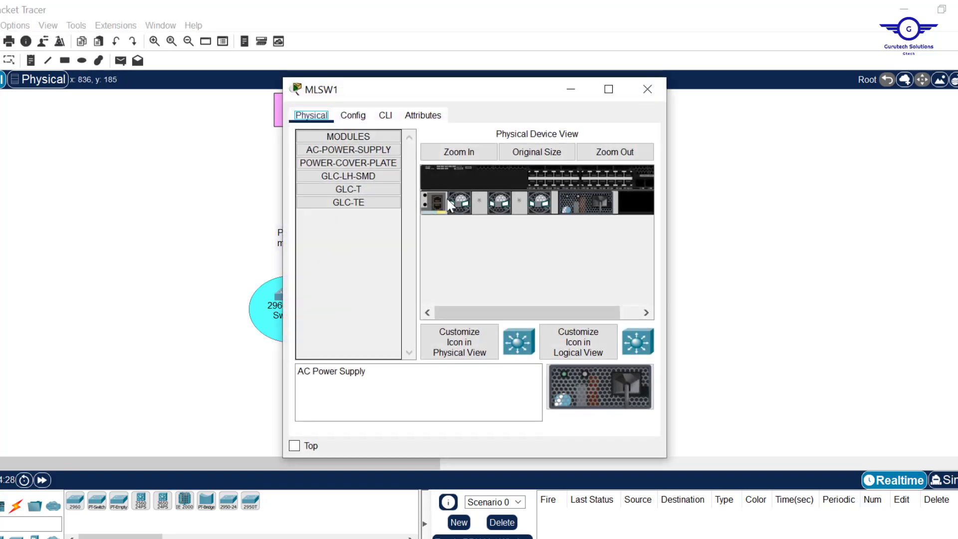
pyautogui.click(392, 118)
pyautogui.click(458, 305)
pyautogui.press('Return')
pyautogui.press('Return')
pyautogui.write('n')
pyautogui.press('Return')
pyautogui.press('Return')
pyautogui.press('Return')
pyautogui.press('Return')
pyautogui.press('Return')
# Enter global configuration mode on MLSW1 with the commands en and conf t.
pyautogui.write('en')
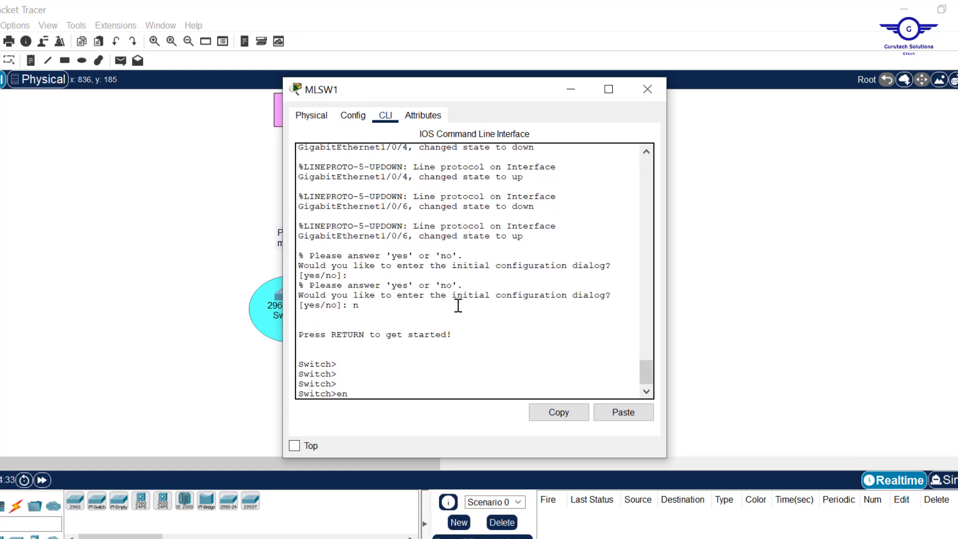
pyautogui.press('Return')
pyautogui.write('conf t')
pyautogui.press('Return')
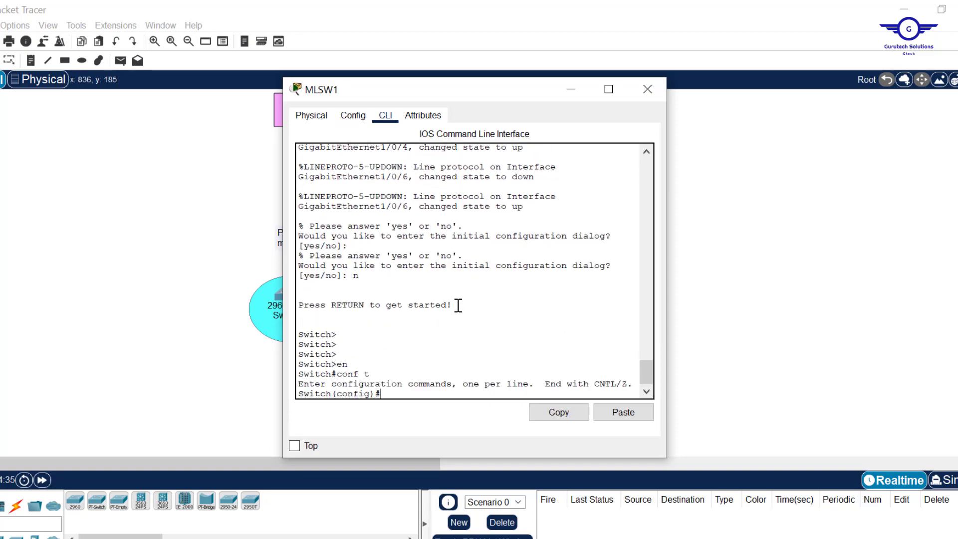
pyautogui.press('Return')
pyautogui.press('Return')
# Check MLSW1's link ports towards Switch2 in the topology, and enter their interface range configuration with int range gig1/0/1-3.
pyautogui.click(696, 244)
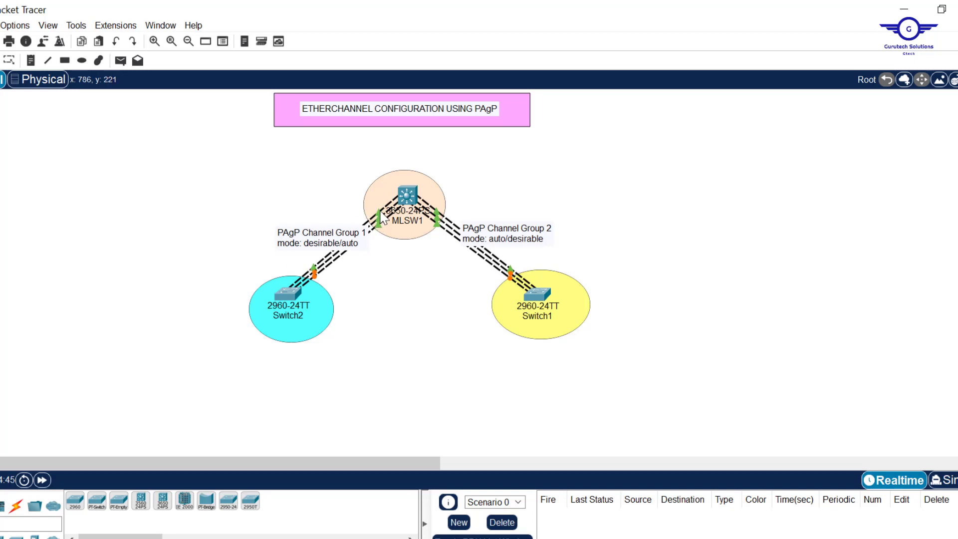
pyautogui.click(407, 197)
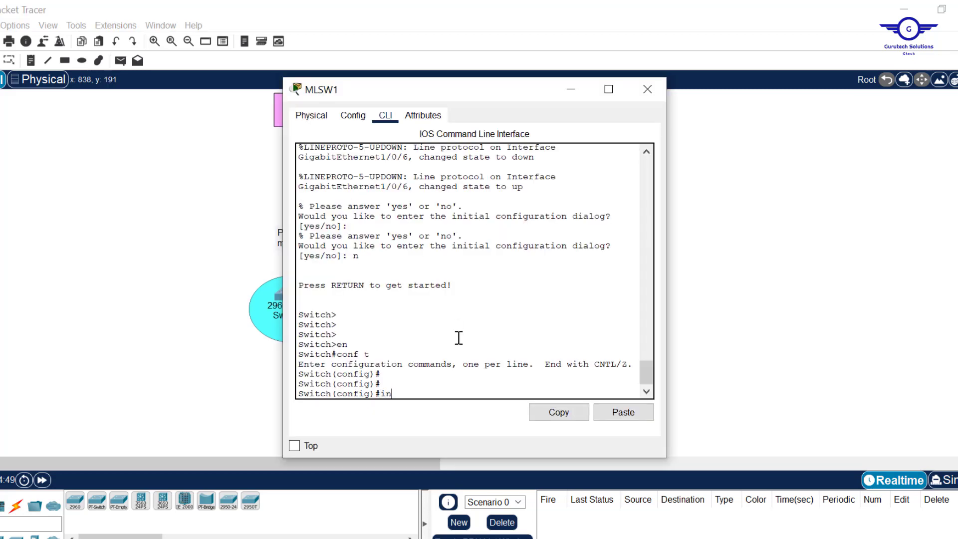
pyautogui.write('range gig')
pyautogui.write('1/0/1-3')
pyautogui.press('Return')
pyautogui.press('Return')
pyautogui.press('Return')
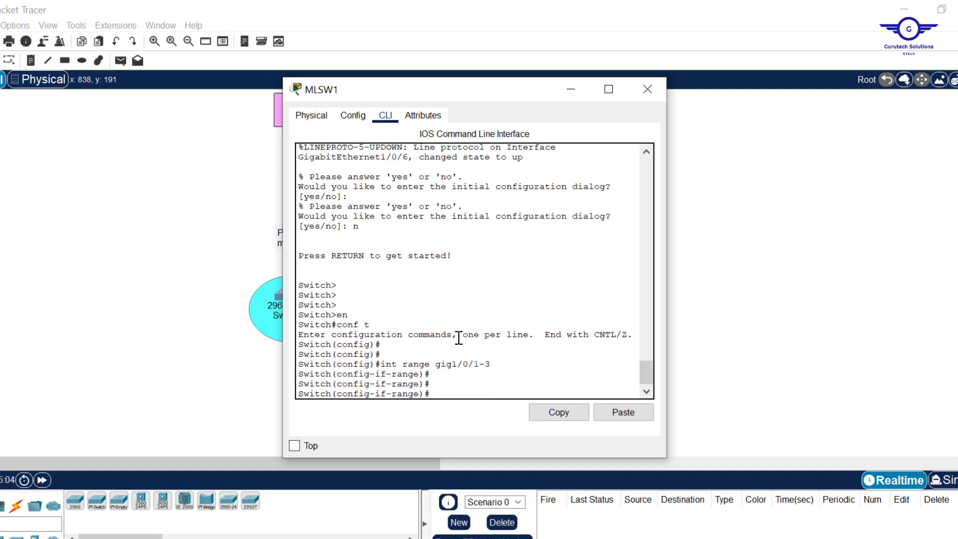
# Move the MLSW1 window to uncover the channel group 1 label, and assign gig1/0/1-3 with channel-group 1 mode auto.
pyautogui.moveTo(482, 94); pyautogui.dragTo(607, 82)
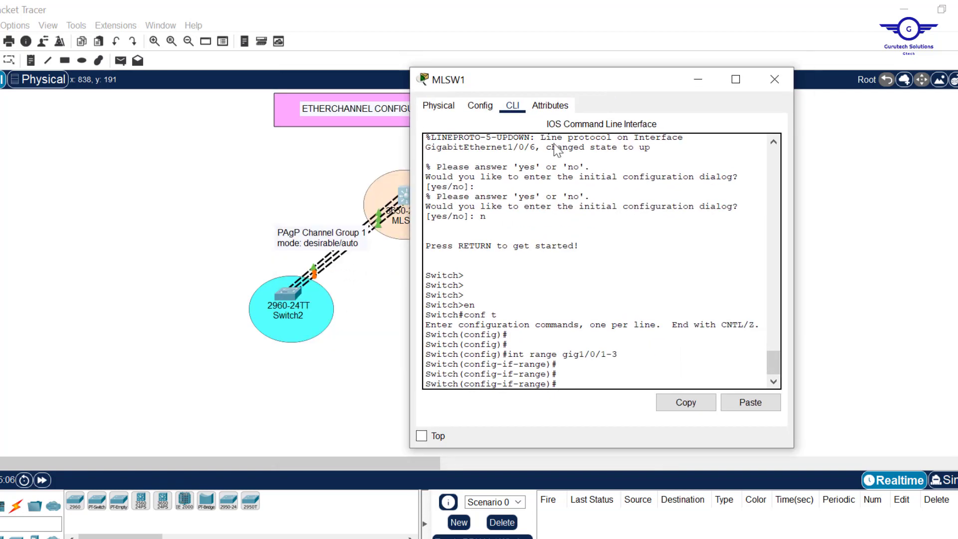
pyautogui.click(536, 380)
pyautogui.write('chann')
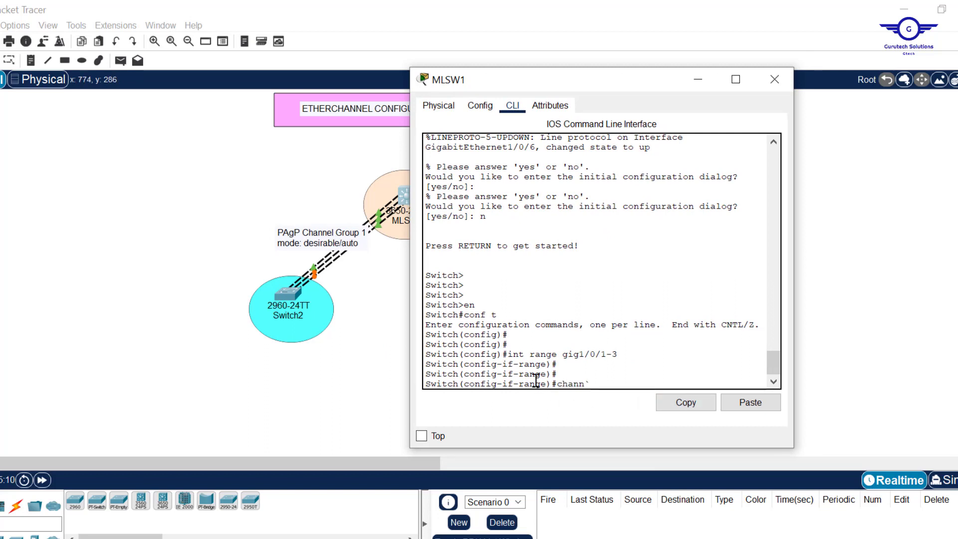
pyautogui.write('el-g`')
pyautogui.press('BackSpace')
pyautogui.write('roup 1 mode')
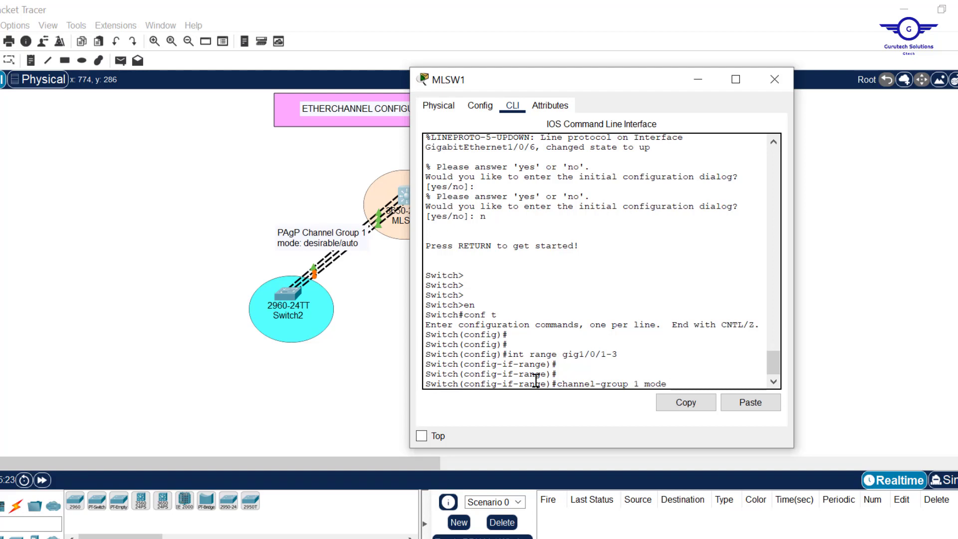
pyautogui.write(' auto')
pyautogui.press('Return')
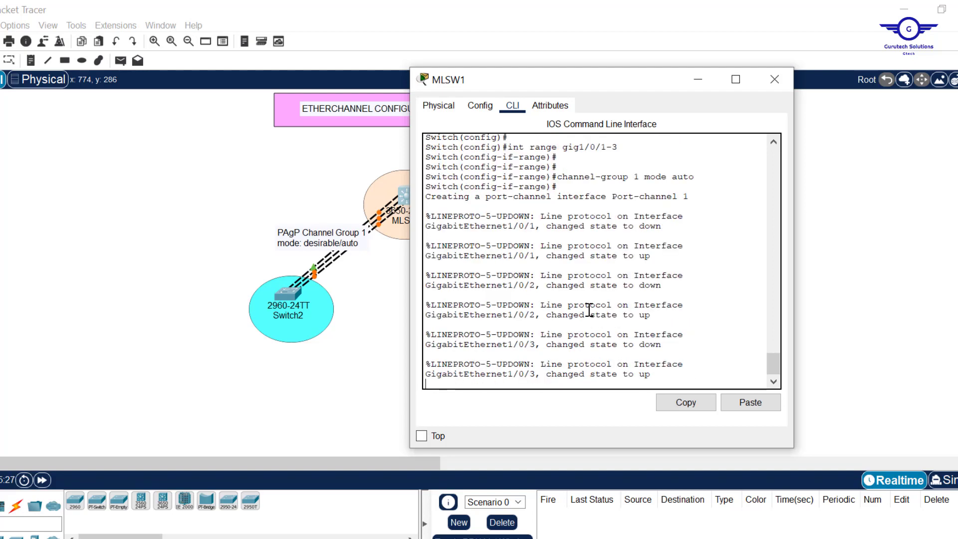
# Review the channel-group 1 mode auto command on MLSW1, and leave the interface range configuration.
pyautogui.press('Return')
pyautogui.press('Return')
pyautogui.press('Return')
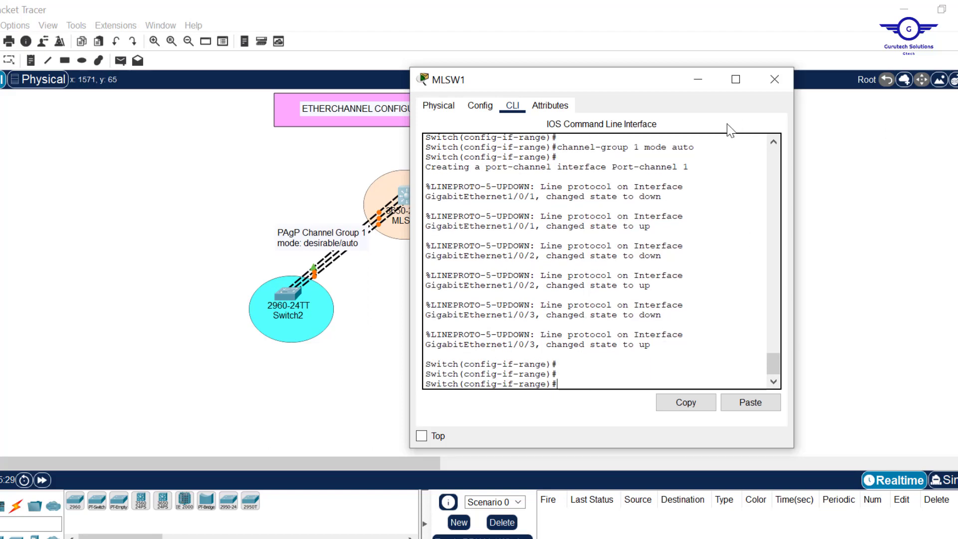
pyautogui.moveTo(694, 147); pyautogui.dragTo(560, 151)
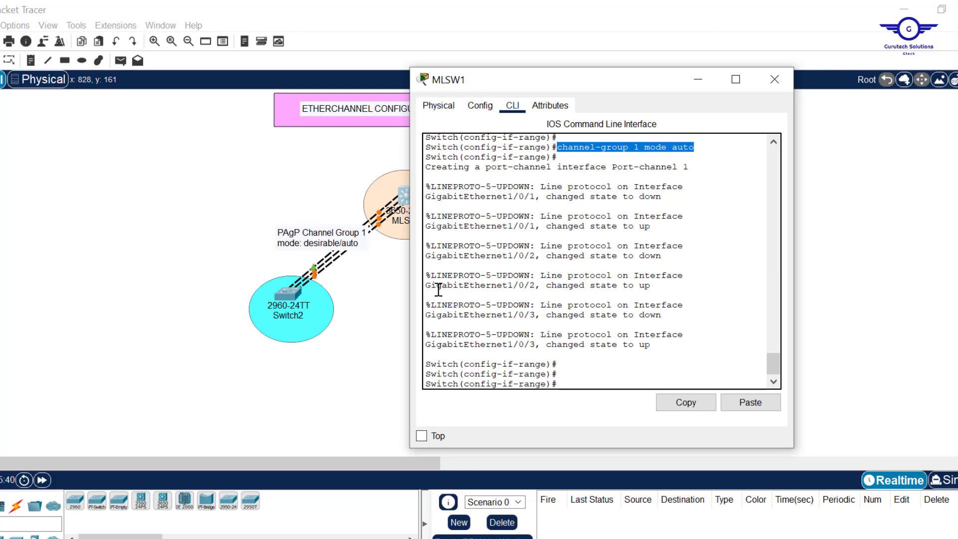
pyautogui.click(572, 388)
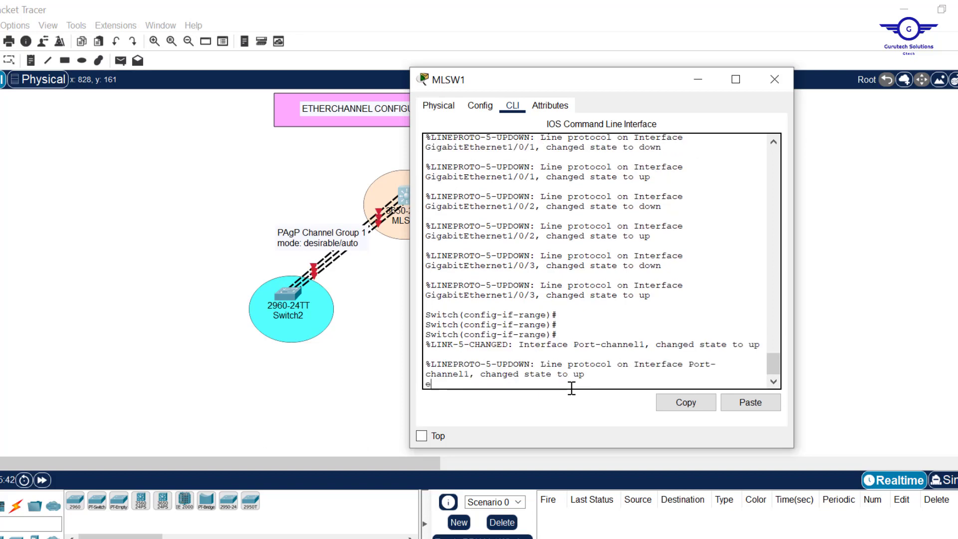
pyautogui.press('Return')
pyautogui.press('Return')
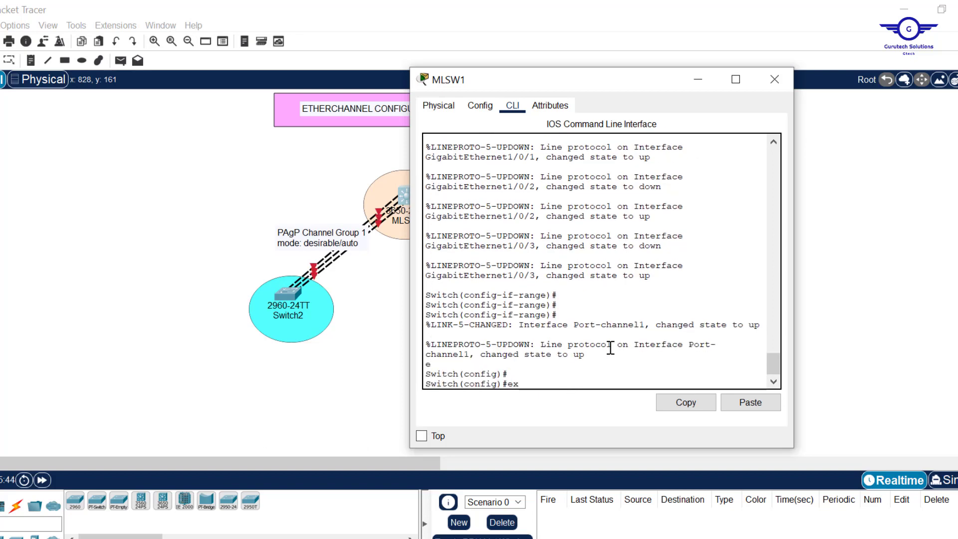
# Return to privileged mode with ex, and re-enter global configuration mode on MLSW1 with conf t.
pyautogui.write('ex')
pyautogui.press('Return')
pyautogui.press('Return')
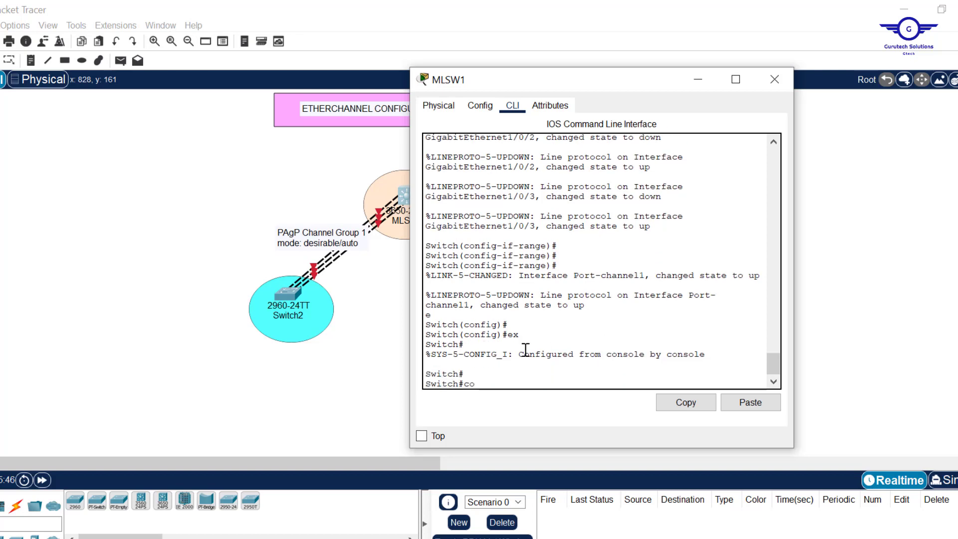
pyautogui.write('conf t')
pyautogui.press('Return')
pyautogui.press('Return')
pyautogui.press('Return')
pyautogui.press('Return')
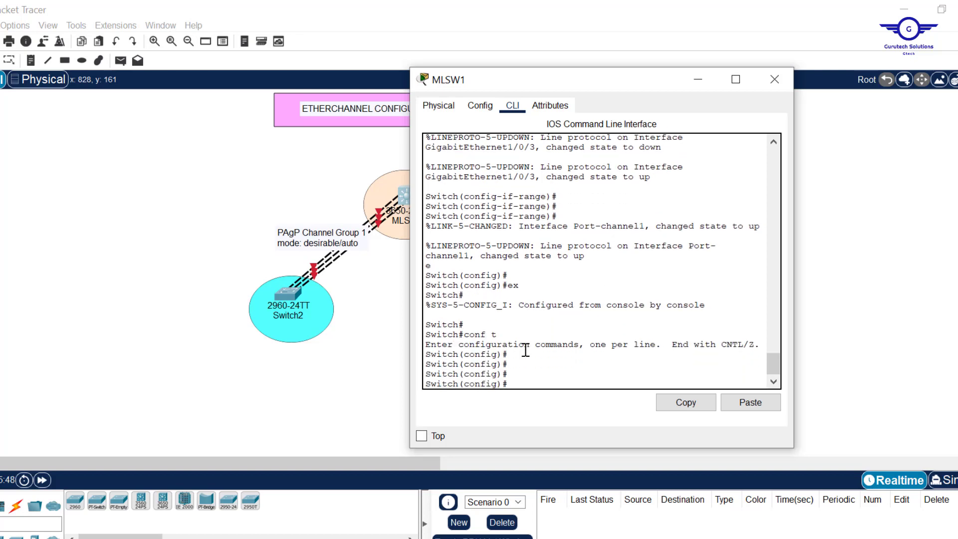
# Check step 3 of config-guide.txt about configuring the created port channel as a trunk, and return to the MLSW1 command line.
pyautogui.hotkey('alt', 'Tab')
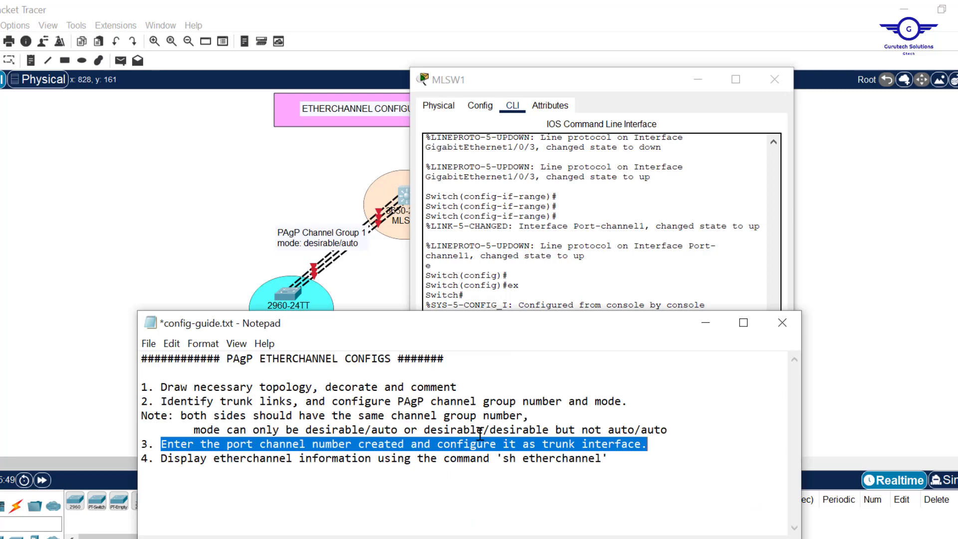
pyautogui.click(447, 446)
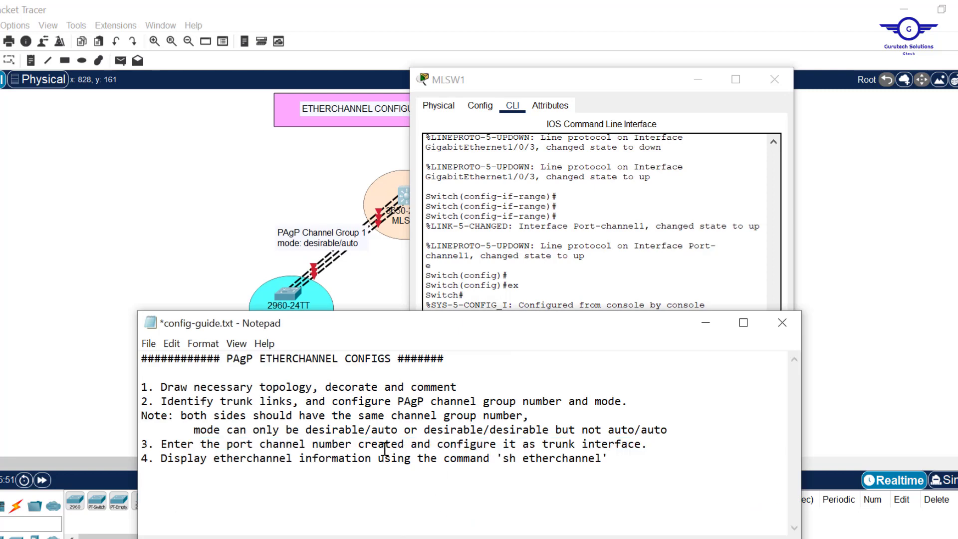
pyautogui.moveTo(163, 444); pyautogui.dragTo(684, 444)
pyautogui.click(606, 276)
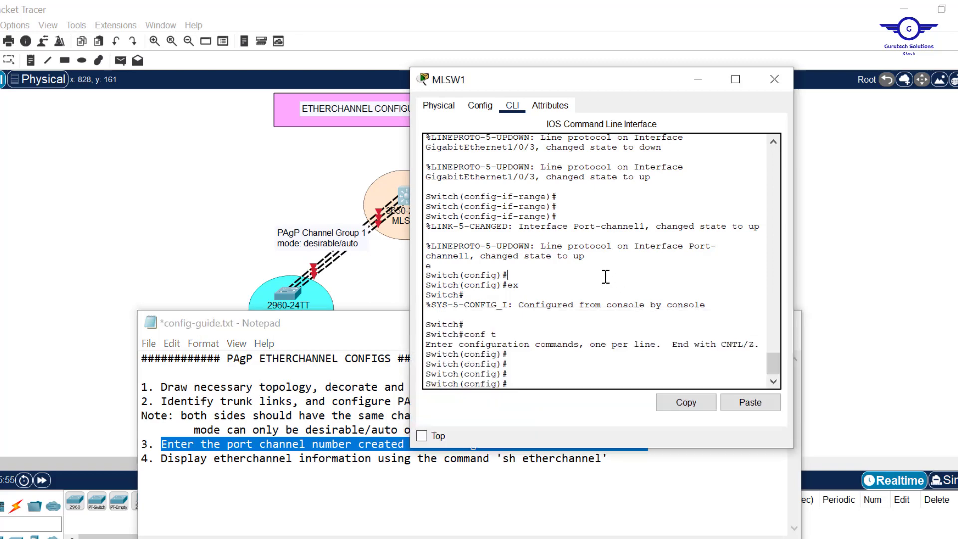
# Enter int port-channel 1 on MLSW1 and make it a trunk with switchport mode trunk.
pyautogui.write('int port-cjhannel')
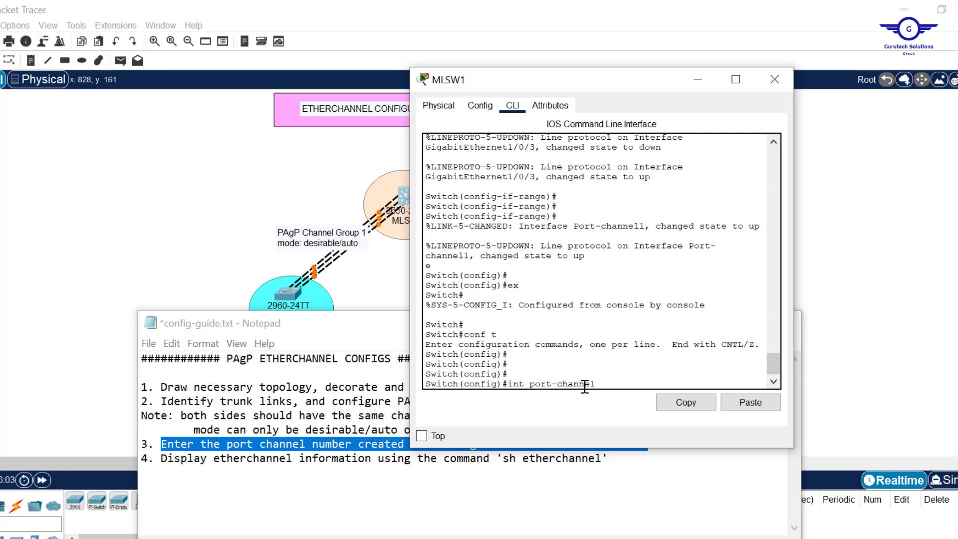
pyautogui.write(' 1')
pyautogui.press('Return')
pyautogui.write('switch')
pyautogui.press('Tab')
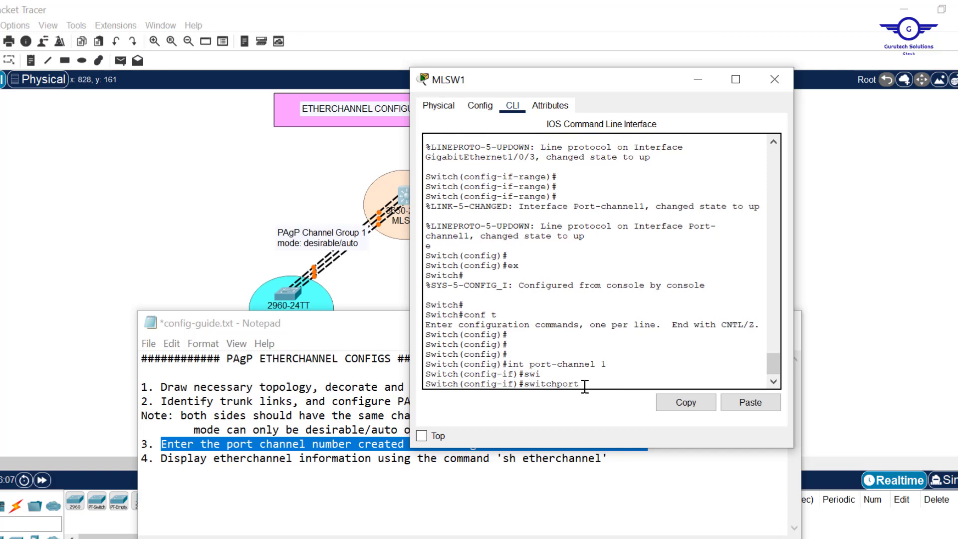
pyautogui.write('m')
pyautogui.press('Tab')
pyautogui.write('tr')
pyautogui.press('Tab')
pyautogui.press('Return')
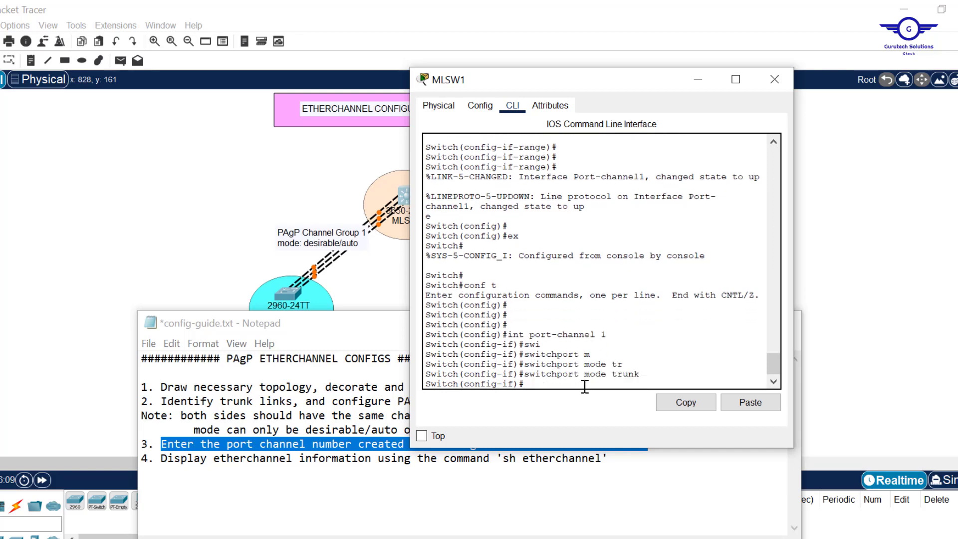
# Leave the port-channel 1 configuration with ex, and save MLSW1's configuration with do wr.
pyautogui.write('ex')
pyautogui.press('Return')
pyautogui.press('Return')
pyautogui.press('Return')
pyautogui.press('Return')
pyautogui.write('do wr')
pyautogui.press('Return')
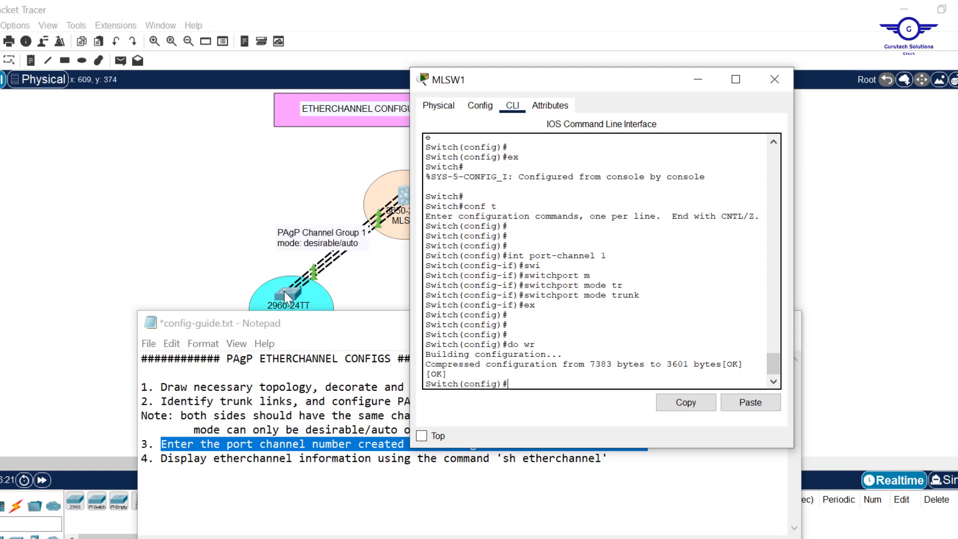
# Check the links towards Switch1 in the topology, and enter their interface range configuration on MLSW1 with int range gig1/0/4-6.
pyautogui.moveTo(619, 81); pyautogui.dragTo(347, 293)
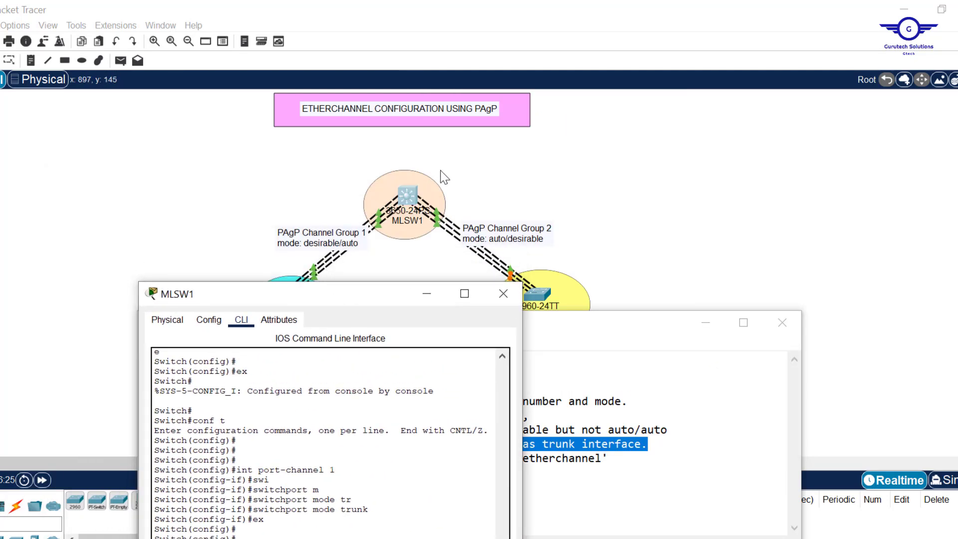
pyautogui.click(669, 110)
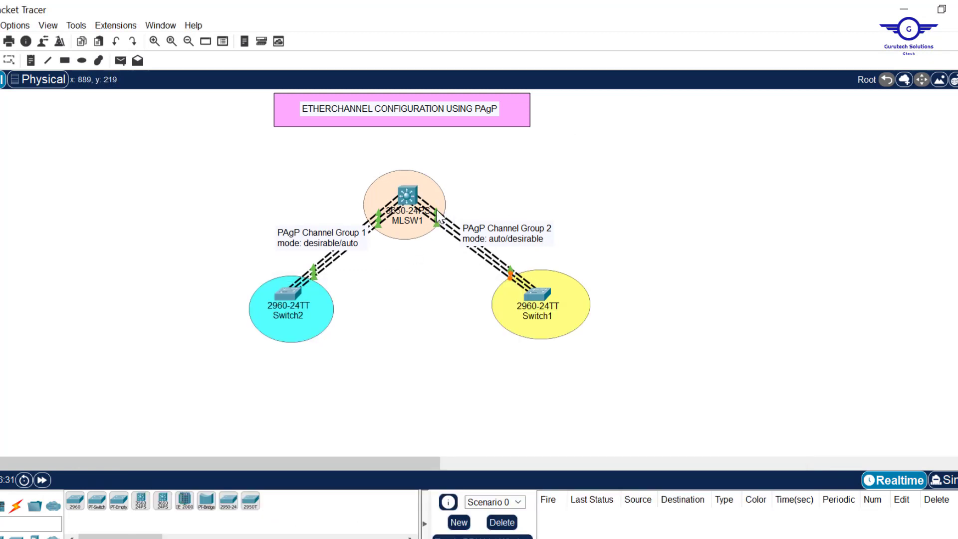
pyautogui.click(409, 197)
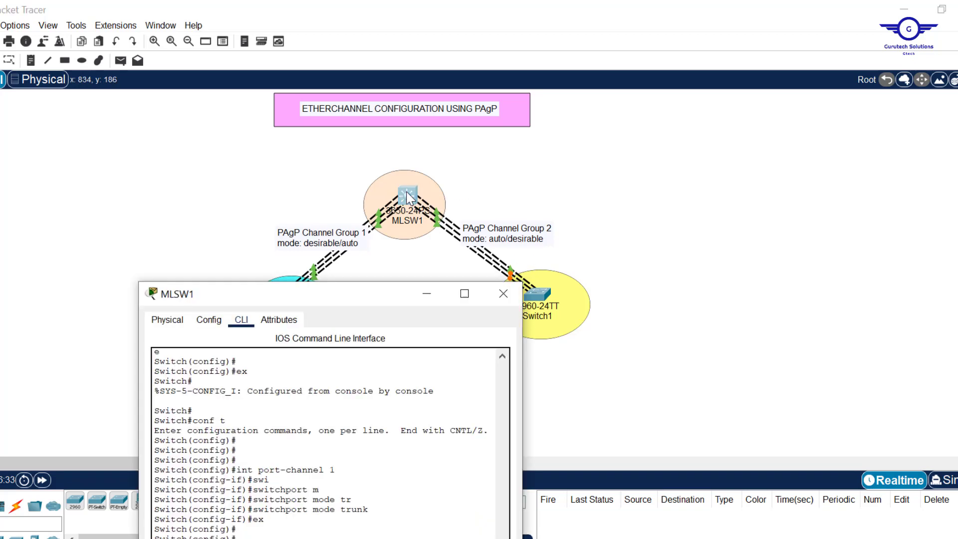
pyautogui.write('do wr')
pyautogui.press('Return')
pyautogui.moveTo(339, 292); pyautogui.dragTo(495, 189)
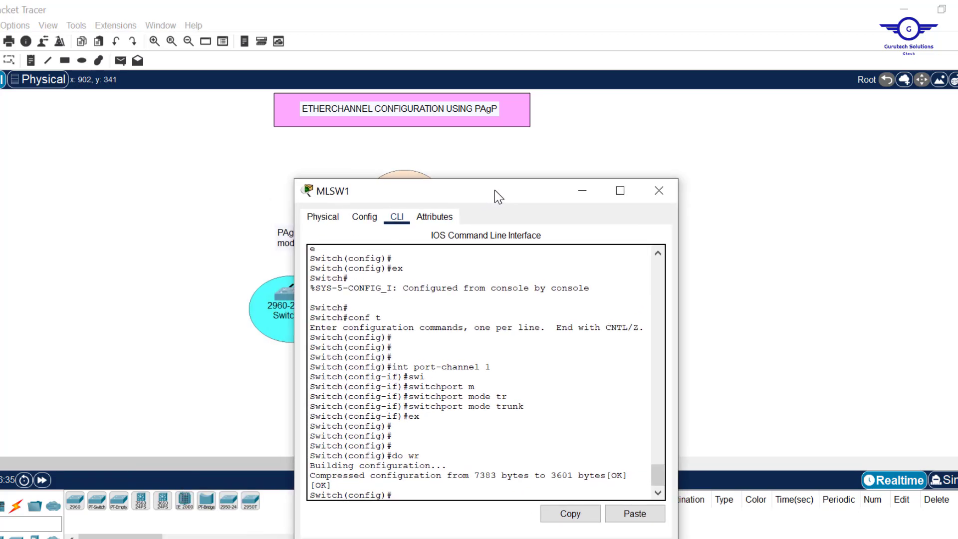
pyautogui.write('int range gig')
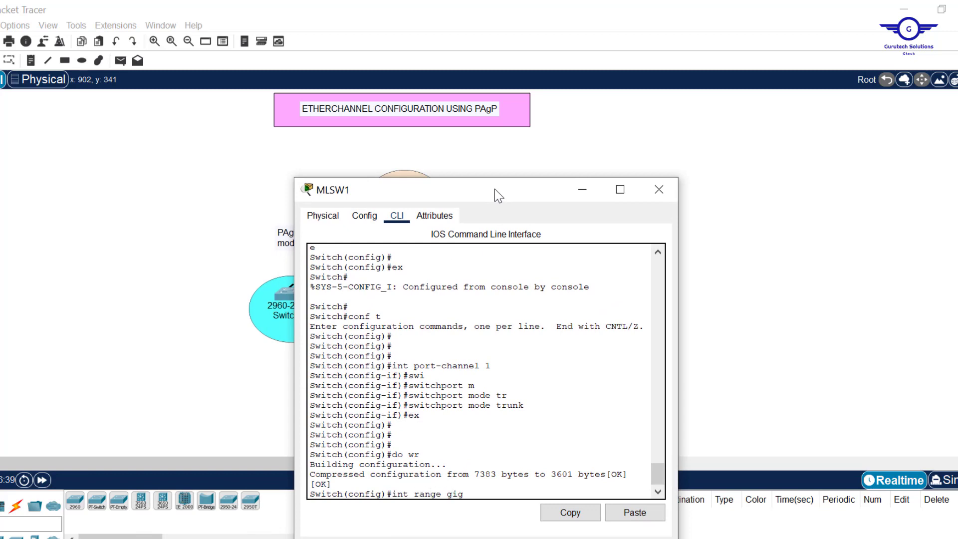
pyautogui.write('1/0/4-6')
pyautogui.press('Return')
pyautogui.press('Return')
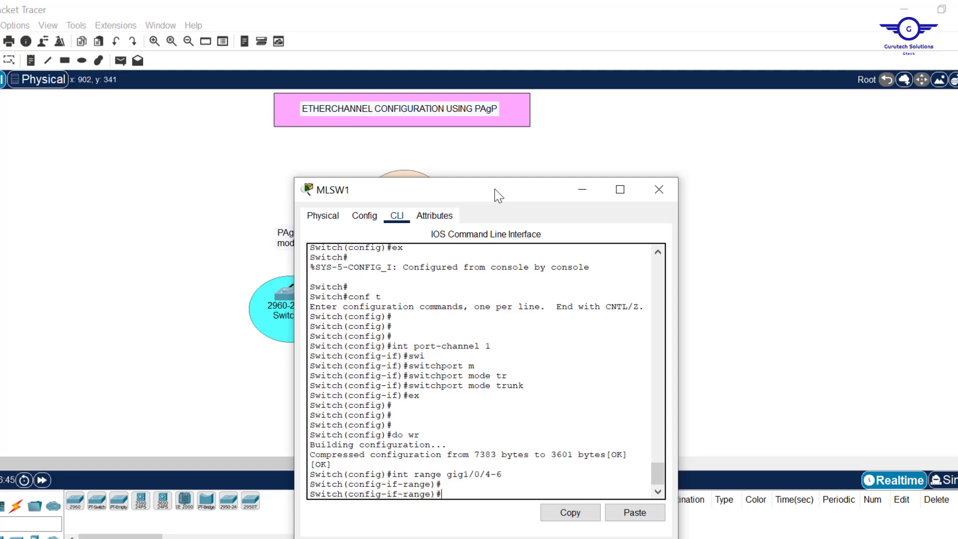
pyautogui.write('swit')
pyautogui.press('Tab')
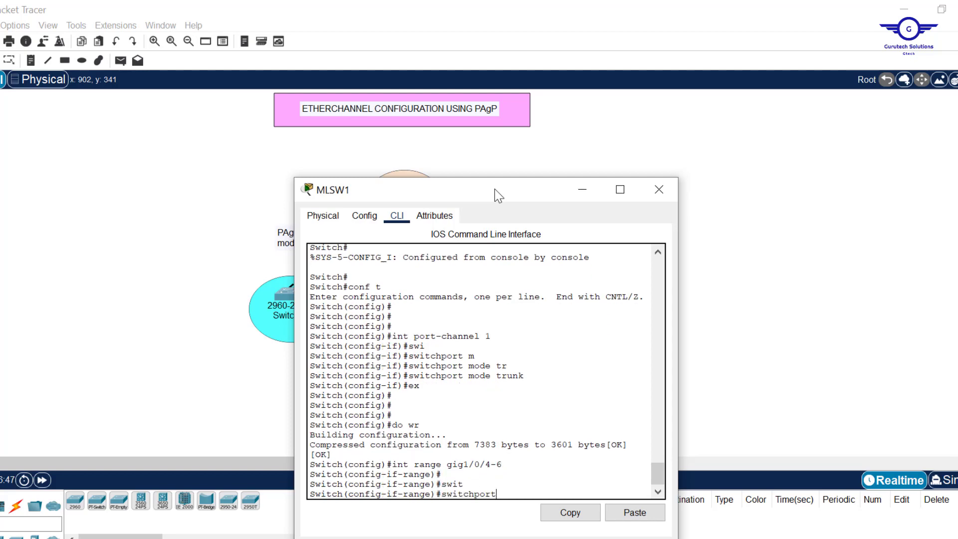
pyautogui.press('BackSpace')
pyautogui.press('BackSpace')
pyautogui.press('BackSpace')
# Assign gig1/0/4-6 with channel-group 2 mode desirable, checking the channel group 2 label, and return to global configuration mode with exit.
pyautogui.write('hannel-group 2 mode')
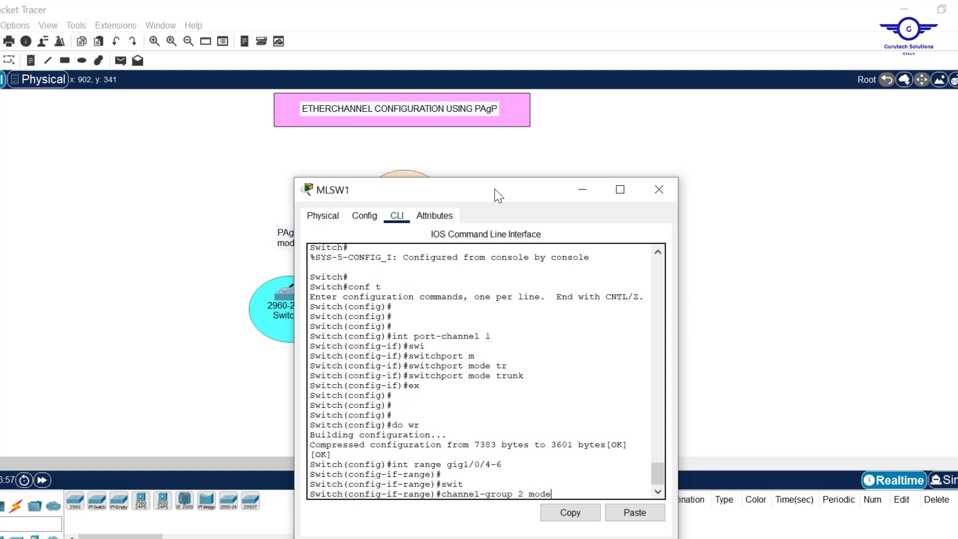
pyautogui.moveTo(498, 190); pyautogui.dragTo(265, 215)
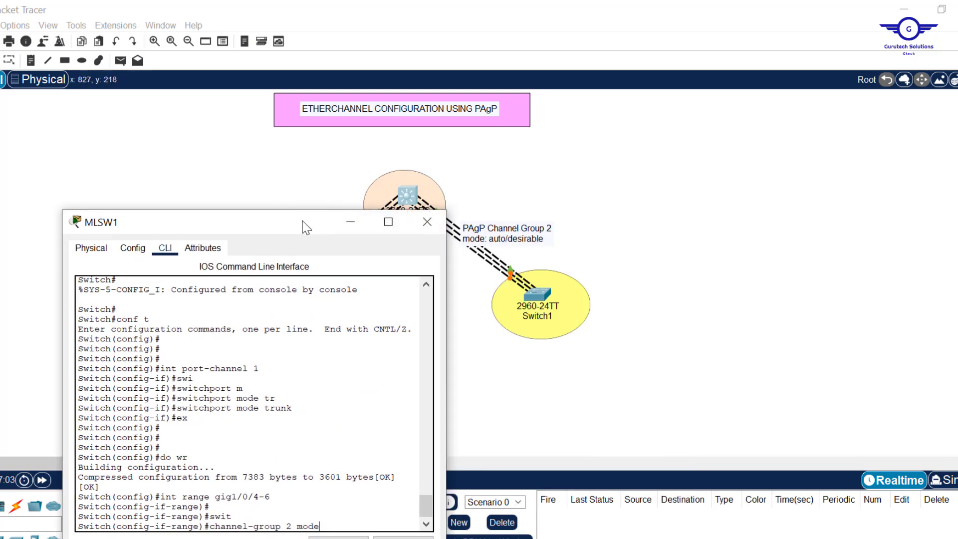
pyautogui.moveTo(302, 225); pyautogui.dragTo(473, 157)
pyautogui.write('des')
pyautogui.press('Tab')
pyautogui.press('Return')
pyautogui.press('Return')
pyautogui.press('Return')
pyautogui.press('Return')
pyautogui.press('Return')
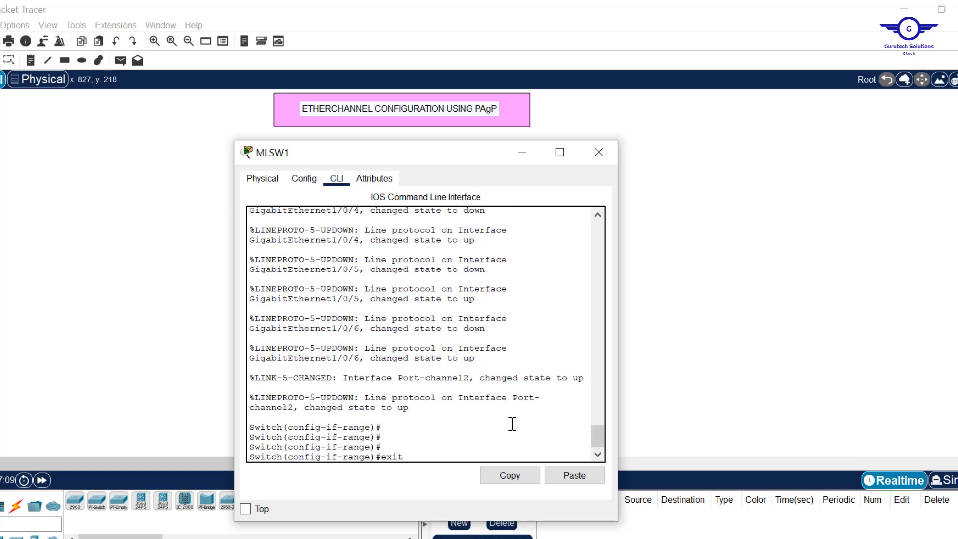
pyautogui.write('exit')
pyautogui.press('Return')
pyautogui.press('Return')
pyautogui.press('Return')
pyautogui.press('Return')
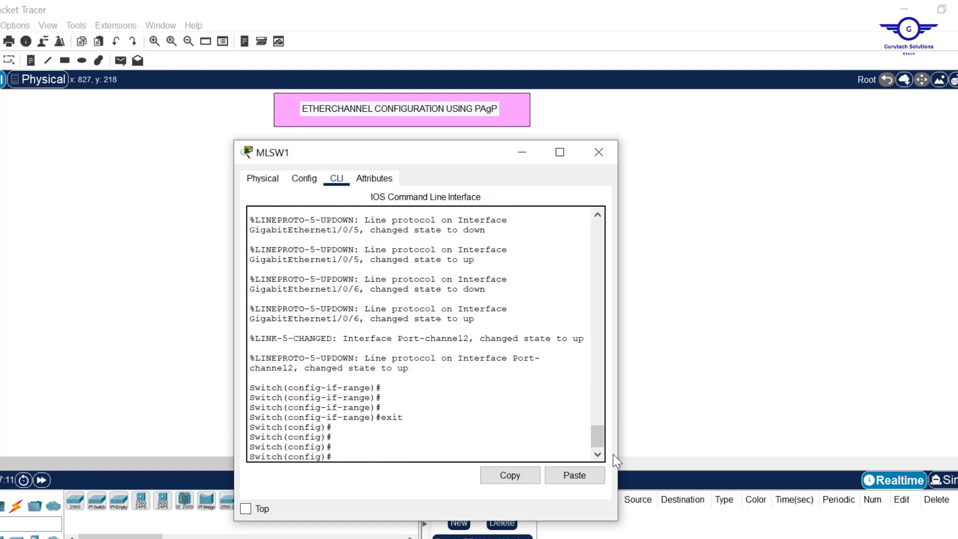
# Enter int port-channel 2 on MLSW1 and make it a trunk with switchport mode trunk.
pyautogui.write('int port-channel')
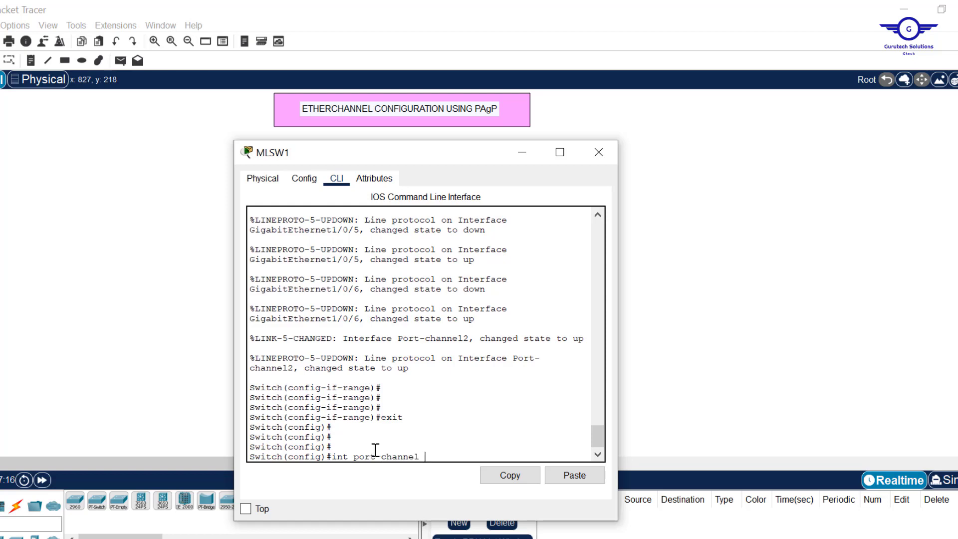
pyautogui.press('Return')
pyautogui.write('swit')
pyautogui.press('Tab')
pyautogui.write('m')
pyautogui.press('Tab')
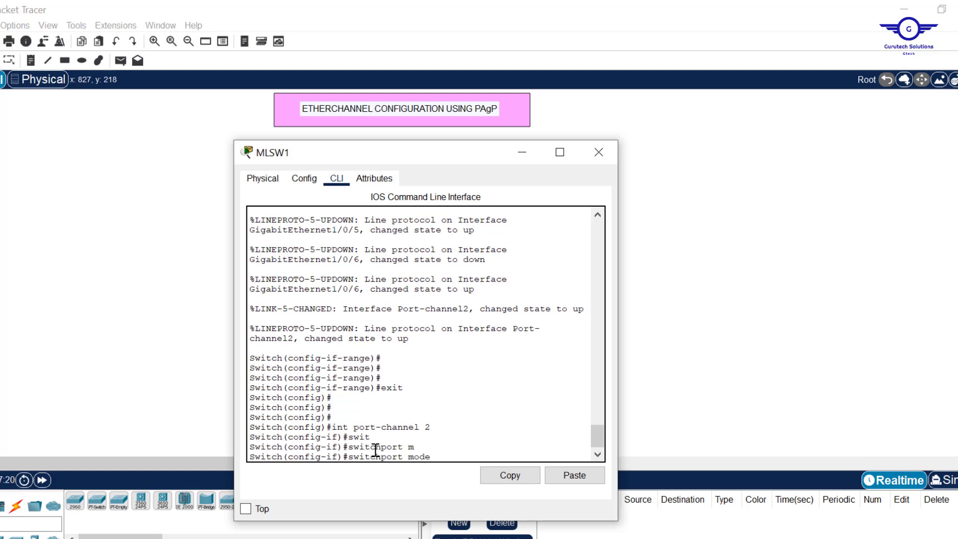
pyautogui.write('tr')
pyautogui.press('Tab')
pyautogui.press('Return')
# Leave the port-channel 2 configuration with ex, and save MLSW1's configuration with do wr.
pyautogui.write('ex')
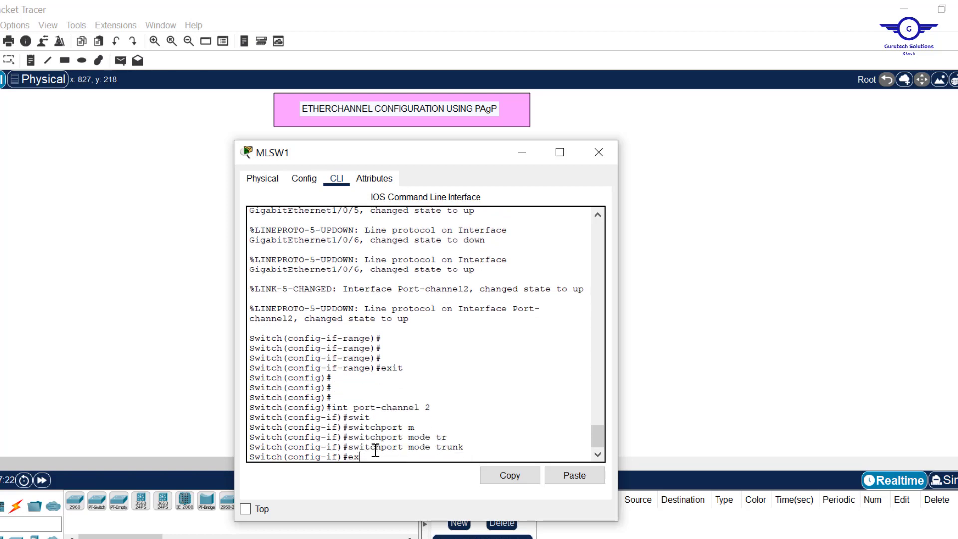
pyautogui.press('Return')
pyautogui.press('Return')
pyautogui.write('do wr')
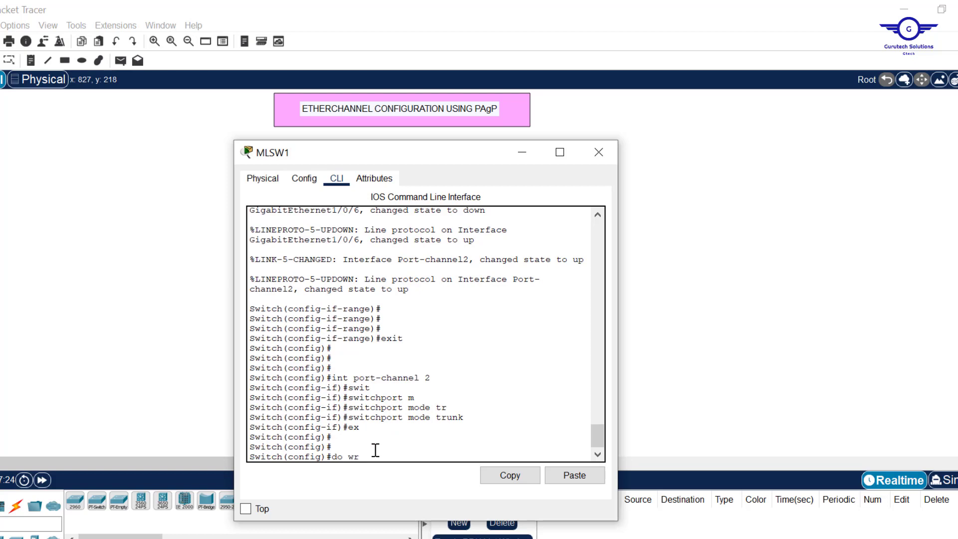
pyautogui.press('Return')
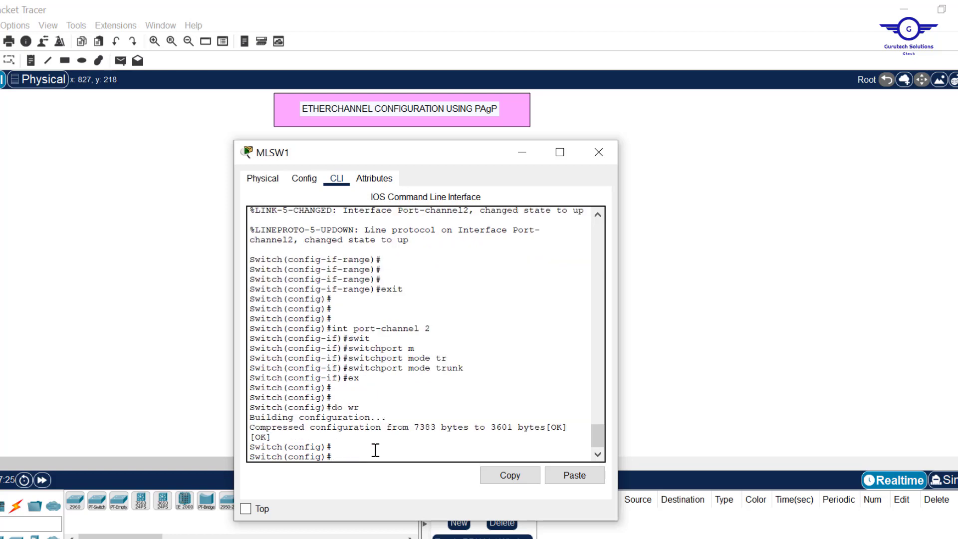
# Check the link states in the topology, and display MLSW1's channel groups with do sh etherchannel.
pyautogui.click(615, 161)
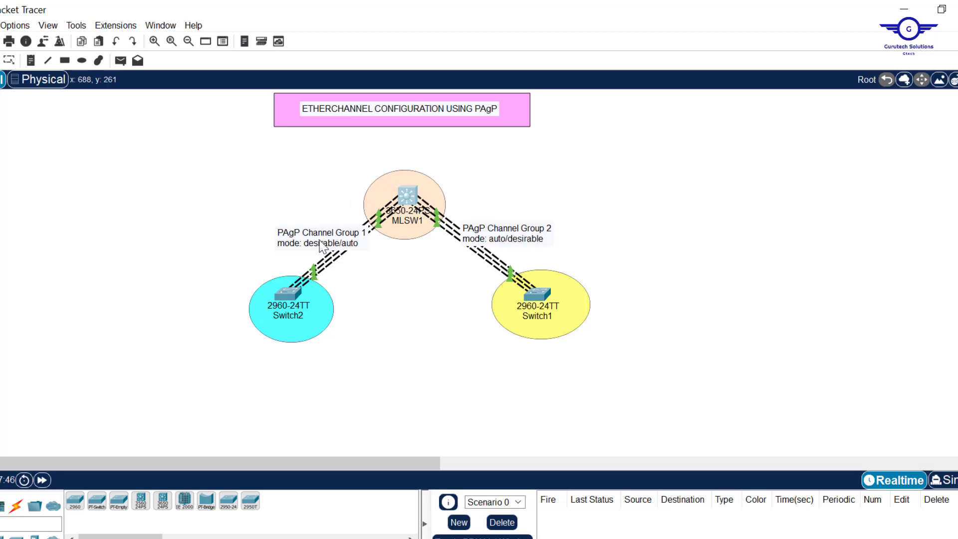
pyautogui.click(401, 198)
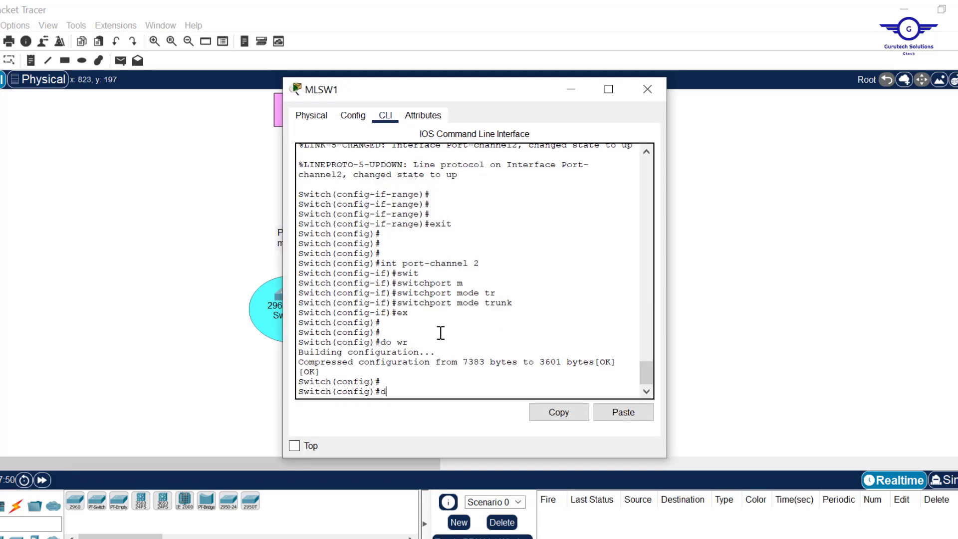
pyautogui.write('do sh ether')
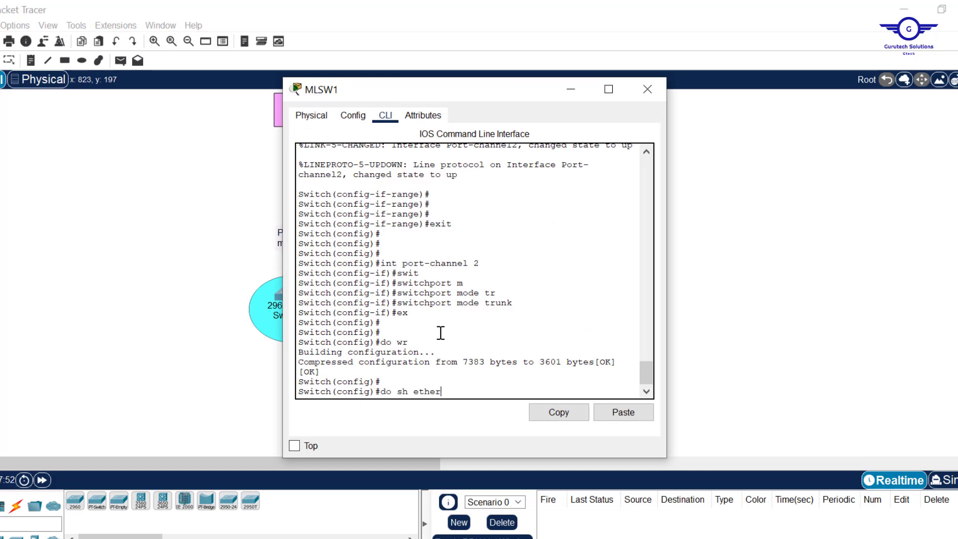
pyautogui.press('Tab')
pyautogui.write('hannel')
pyautogui.press('Return')
pyautogui.press('Return')
pyautogui.press('Return')
pyautogui.press('Return')
pyautogui.press('Return')
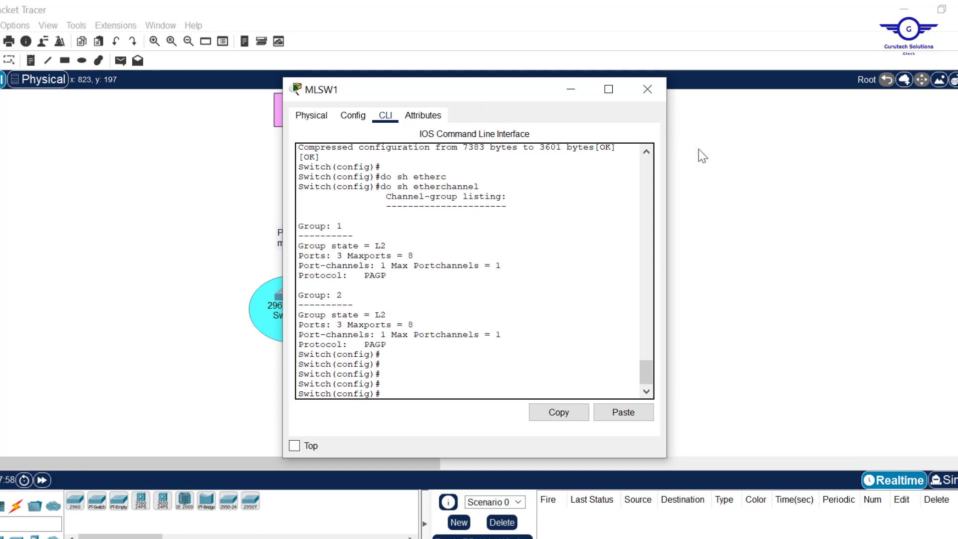
# Examine the port counts and protocols of channel groups 1 and 2, and close the MLSW1 window.
pyautogui.moveTo(499, 93)
pyautogui.mouseDown()
pyautogui.moveTo(383, 283)
pyautogui.moveTo(447, 276)
pyautogui.moveTo(499, 89)
pyautogui.mouseUp()
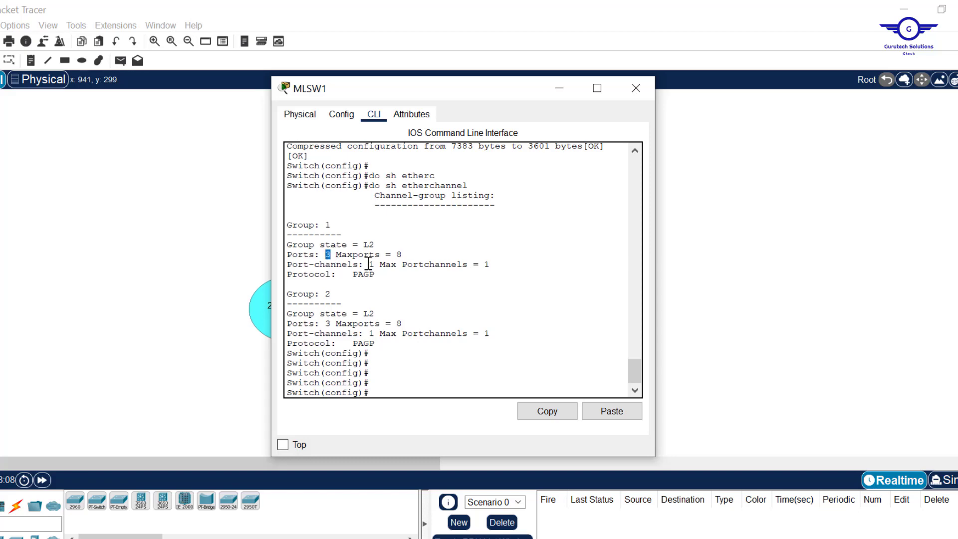
pyautogui.moveTo(380, 273); pyautogui.dragTo(320, 294)
pyautogui.click(335, 324)
pyautogui.moveTo(375, 344); pyautogui.dragTo(349, 344)
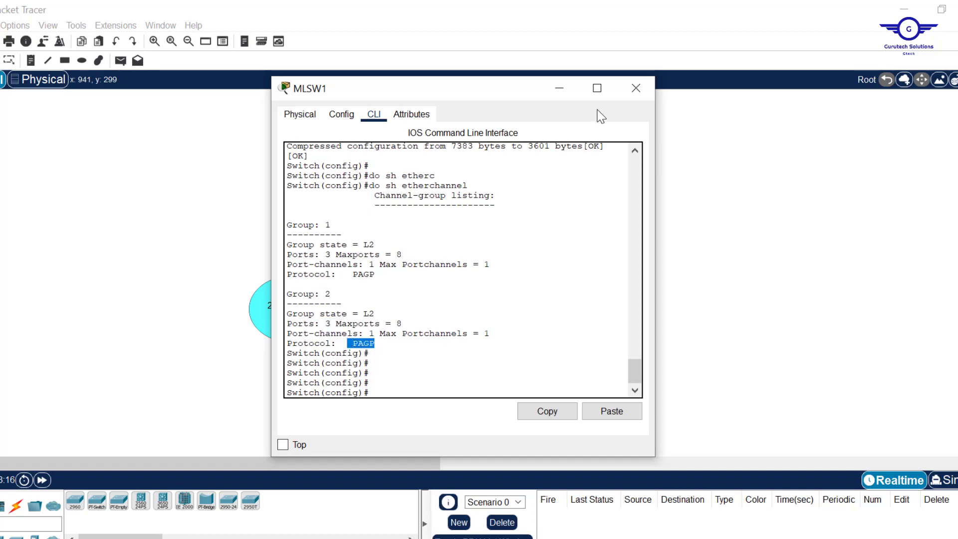
pyautogui.click(635, 90)
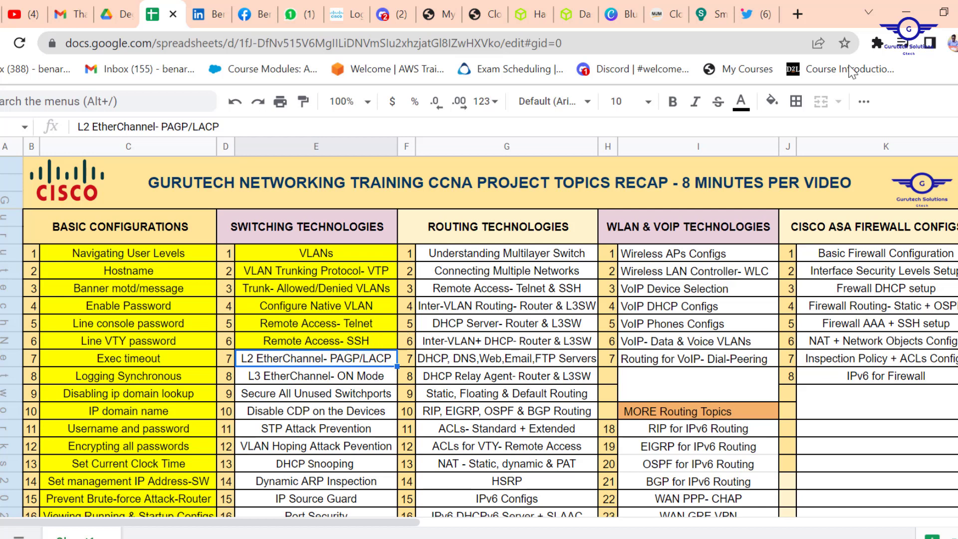
# Minimize the browser spreadsheet, and review step 4 of config-guide.txt about displaying etherchannel information.
pyautogui.click(906, 12)
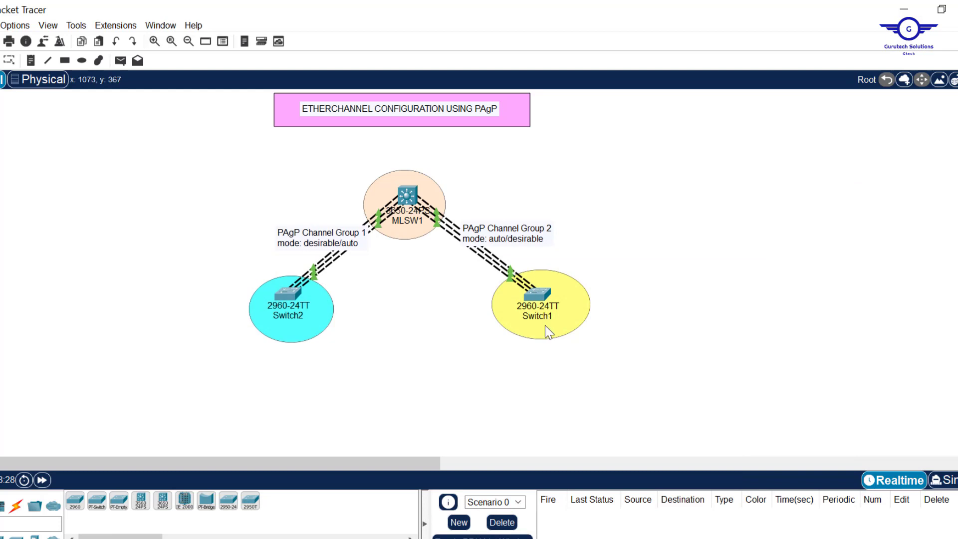
pyautogui.click(423, 538)
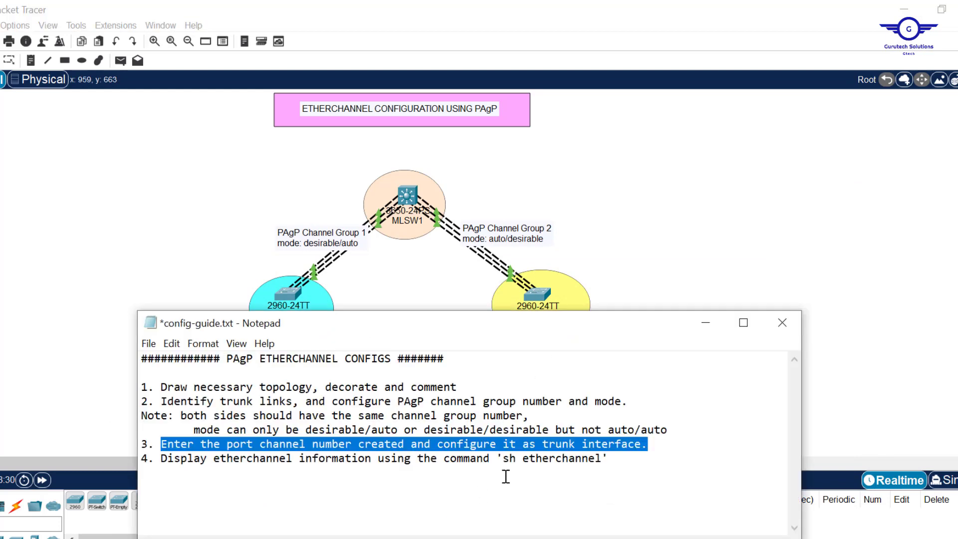
pyautogui.click(622, 464)
pyautogui.moveTo(622, 464); pyautogui.dragTo(166, 465)
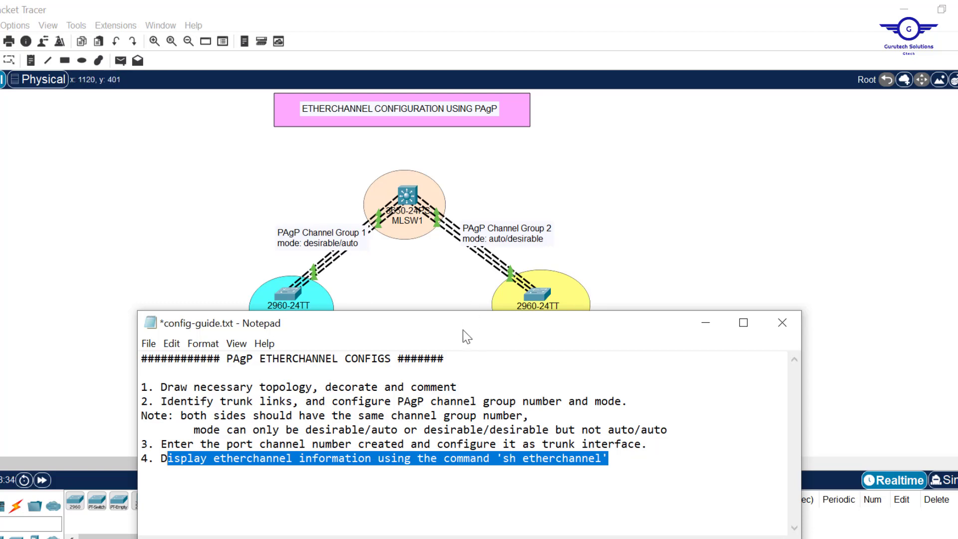